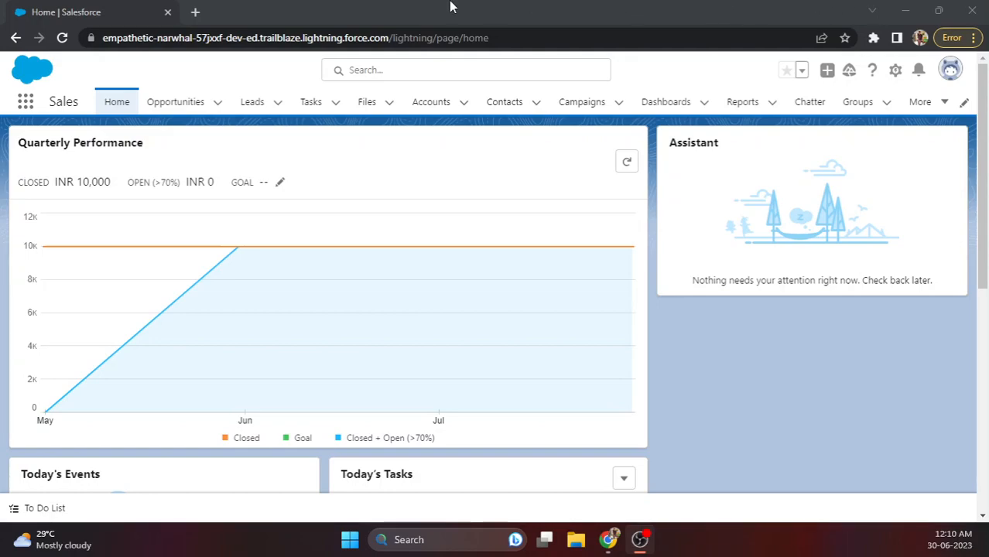
# Step: Open the Euro Currency Test opportunity and review its detail fields, including the amount
pyautogui.click(184, 112)
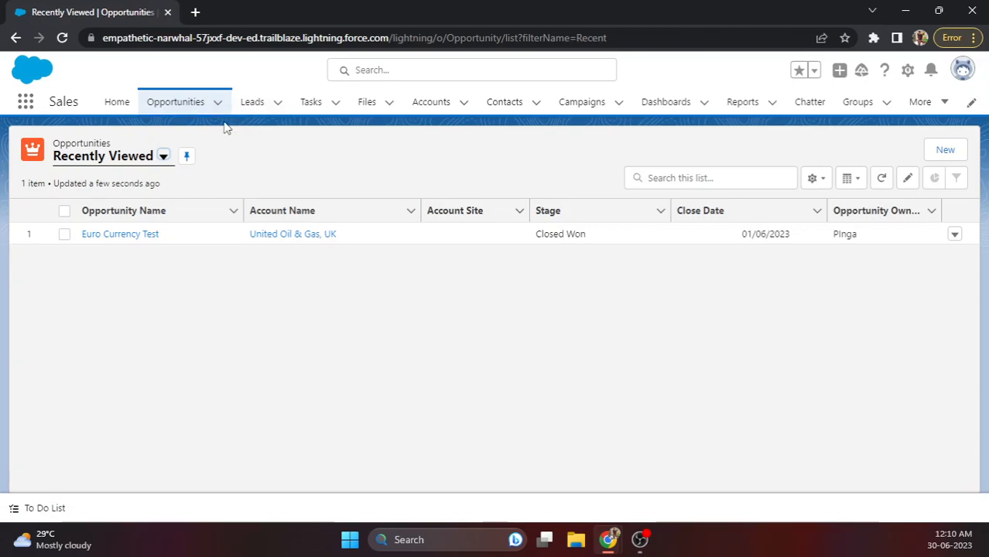
pyautogui.click(146, 236)
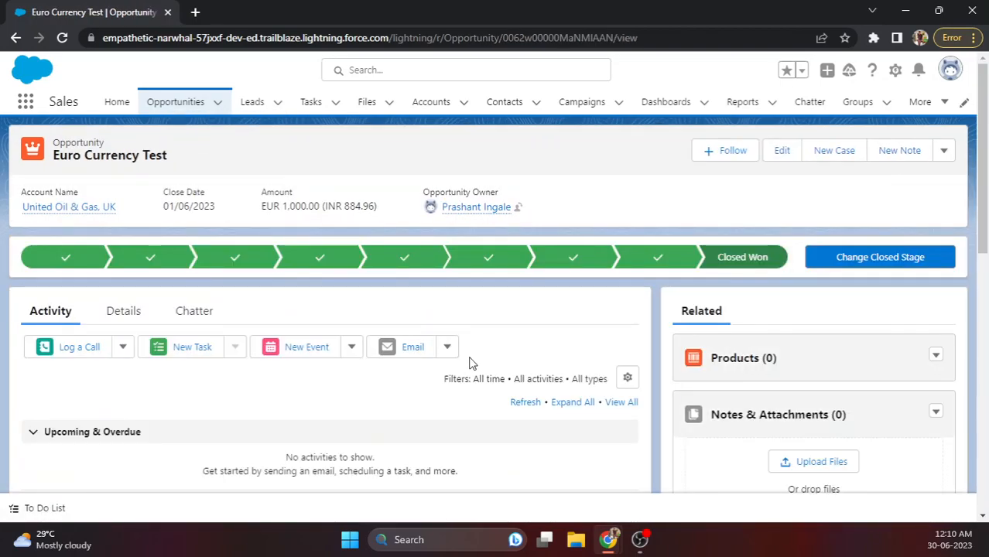
pyautogui.scroll(-2, 472, 367)
pyautogui.scroll(3, 449, 364)
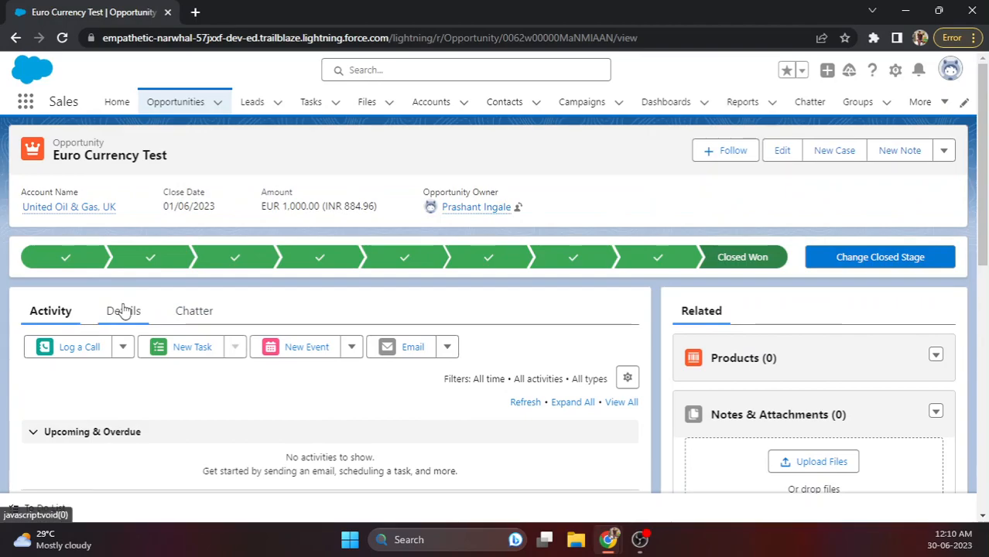
pyautogui.click(122, 311)
pyautogui.scroll(-1, 359, 423)
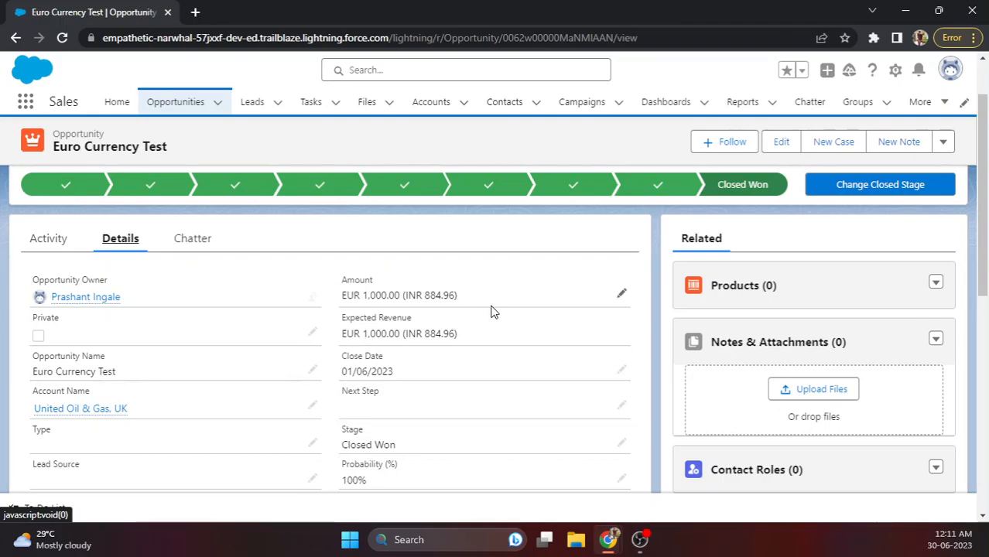
pyautogui.scroll(2, 494, 312)
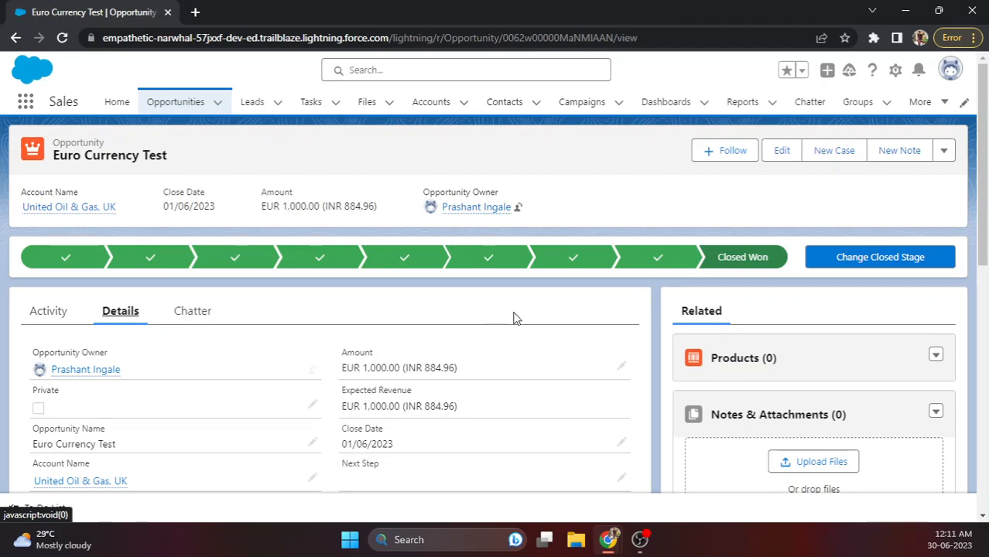
# Step: Open the Opportunity object's setup from the record and show its Fields & Relationships
pyautogui.click(895, 72)
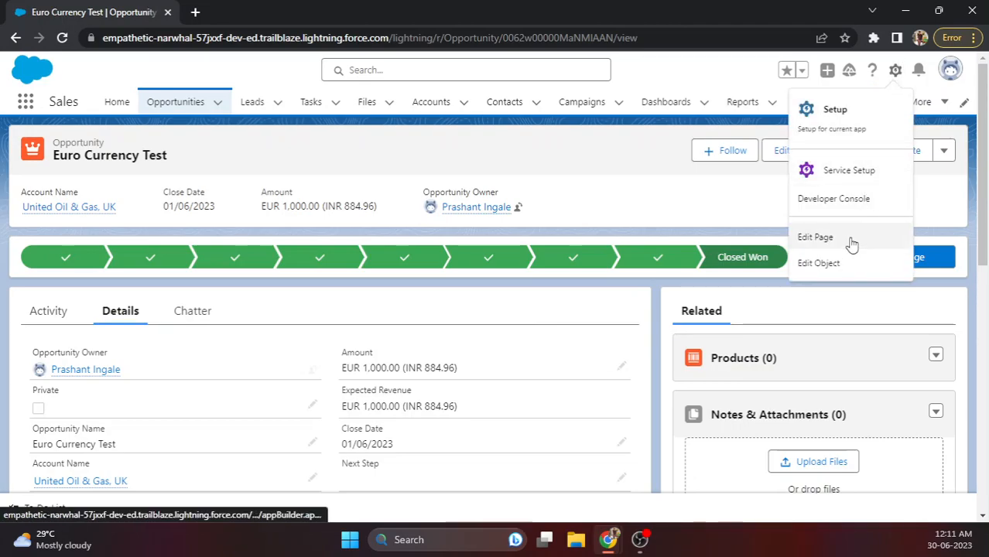
pyautogui.click(821, 264)
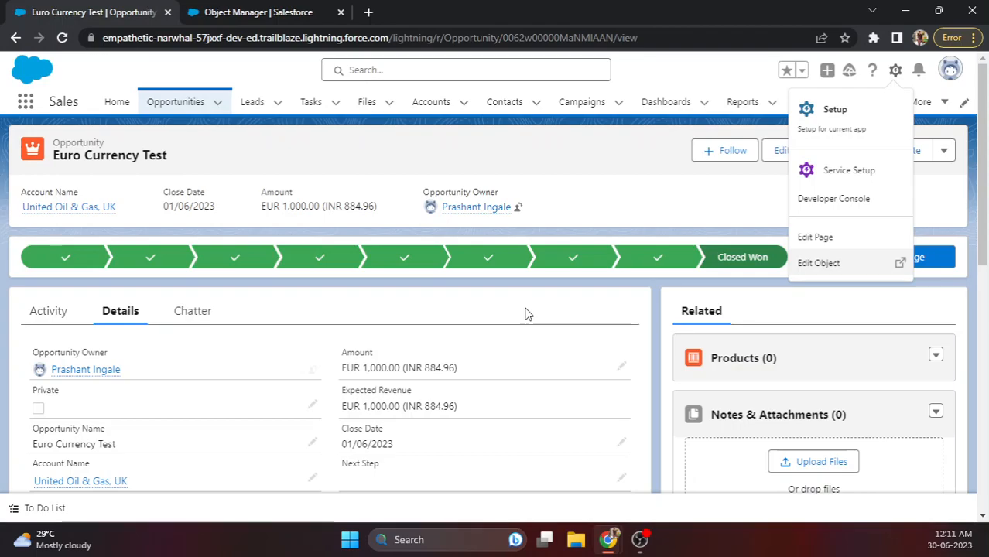
pyautogui.click(255, 12)
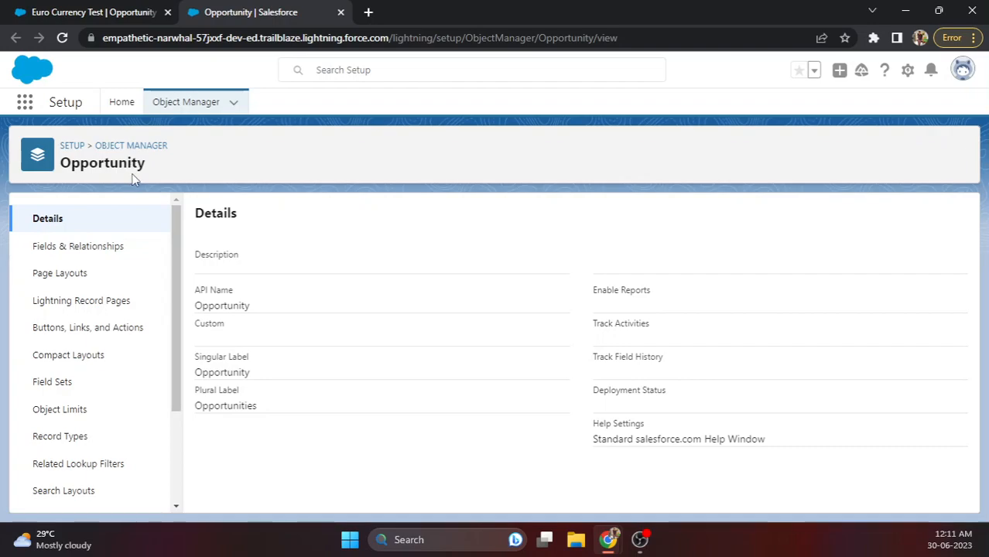
pyautogui.click(100, 251)
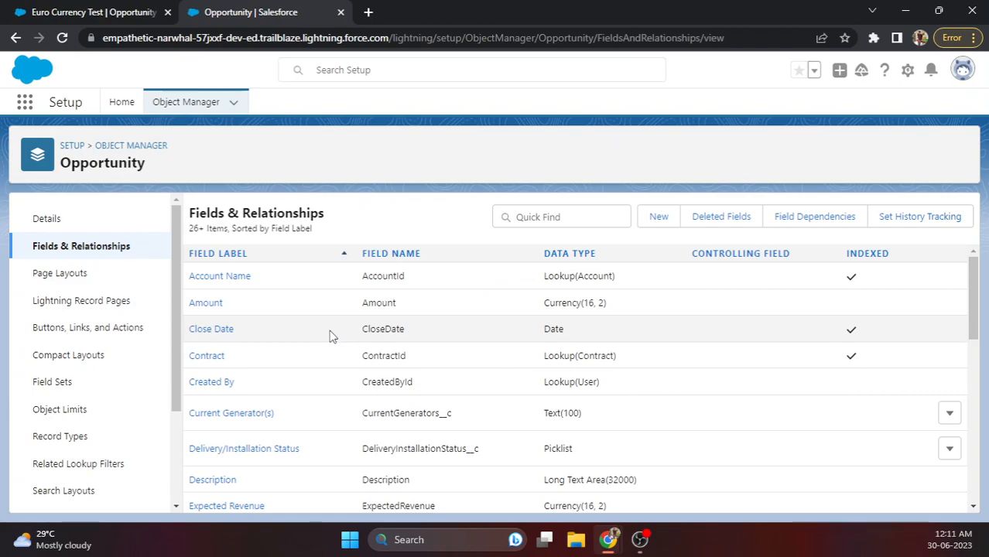
# Step: Start a new custom field on the Opportunity object with Formula as its data type
pyautogui.click(658, 218)
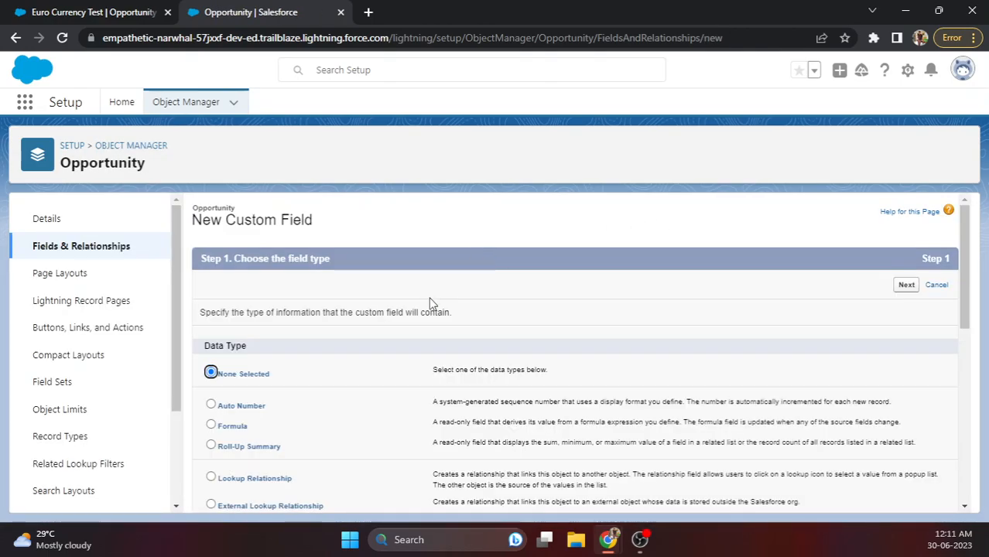
pyautogui.scroll(-2, 410, 309)
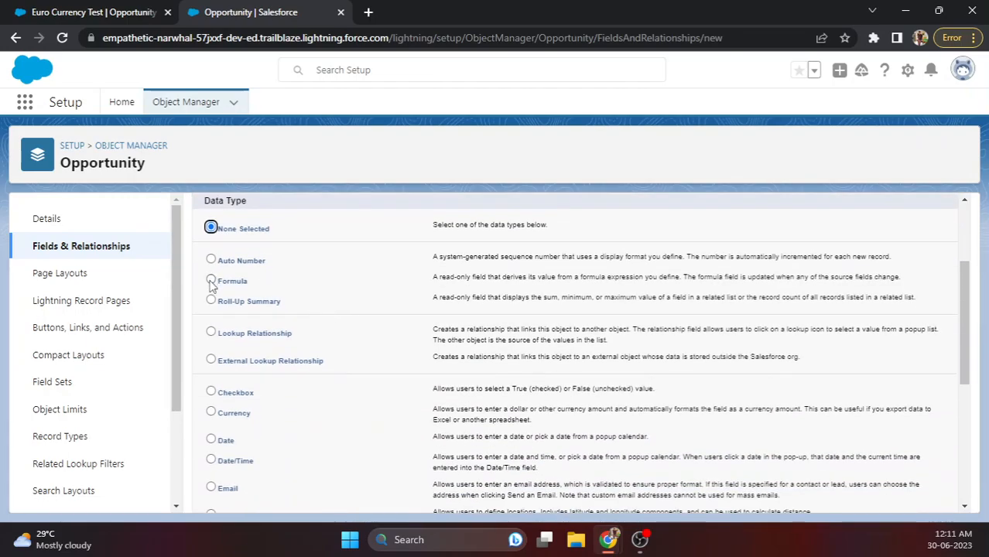
pyautogui.click(211, 281)
pyautogui.scroll(-3, 399, 351)
pyautogui.scroll(6, 859, 371)
pyautogui.click(902, 287)
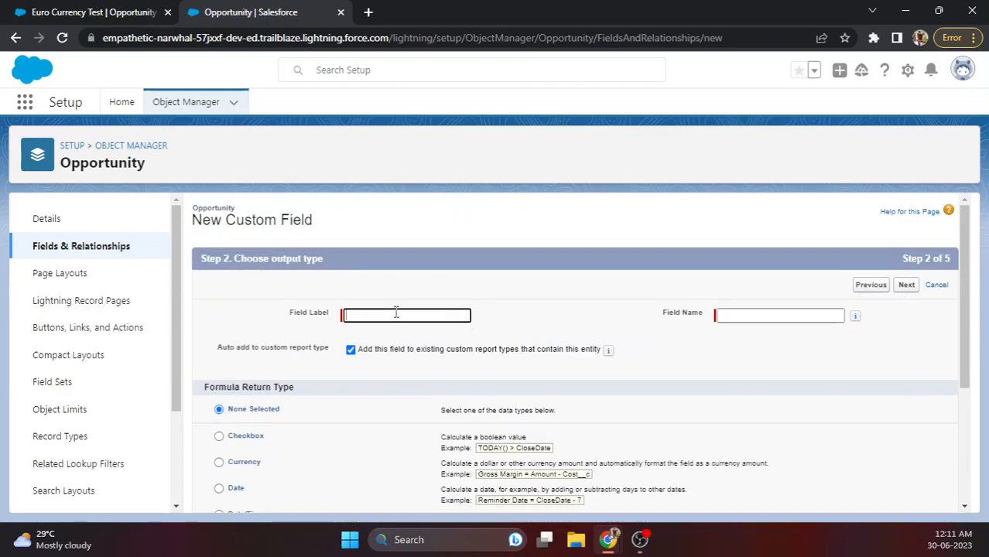
# Step: Label the formula field Calculated Amount, set its return type to Currency, and continue to the formula editor
pyautogui.write('Calculated Amount')
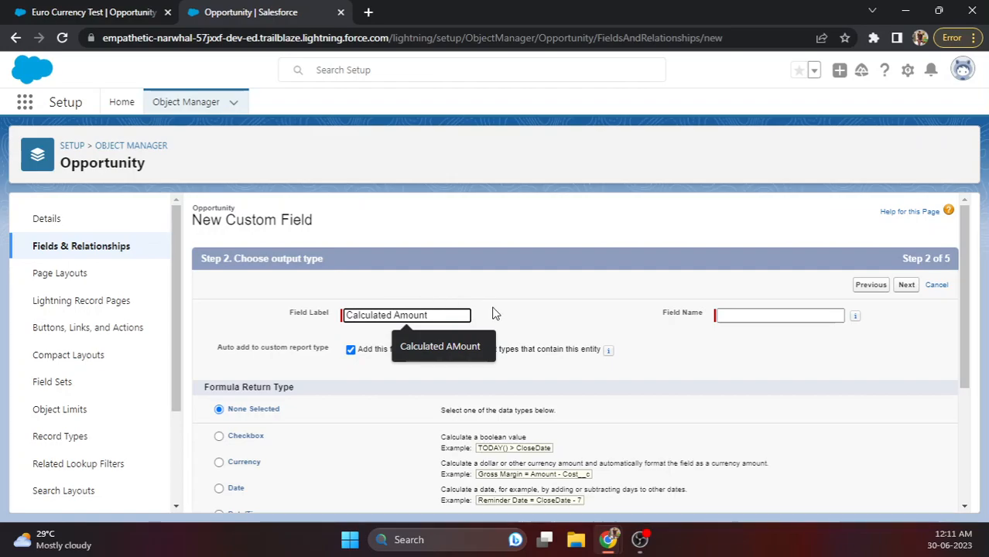
pyautogui.click(530, 323)
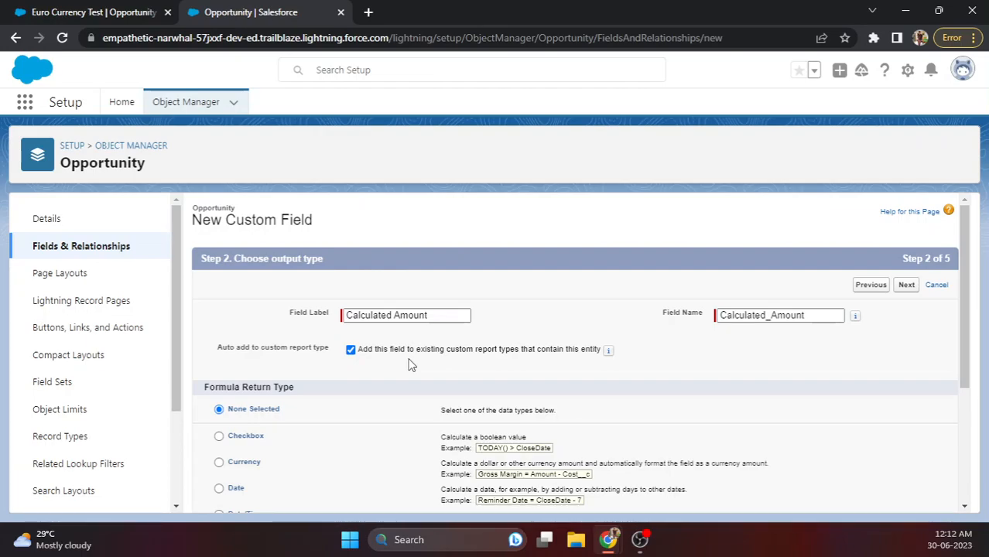
pyautogui.scroll(-1, 376, 365)
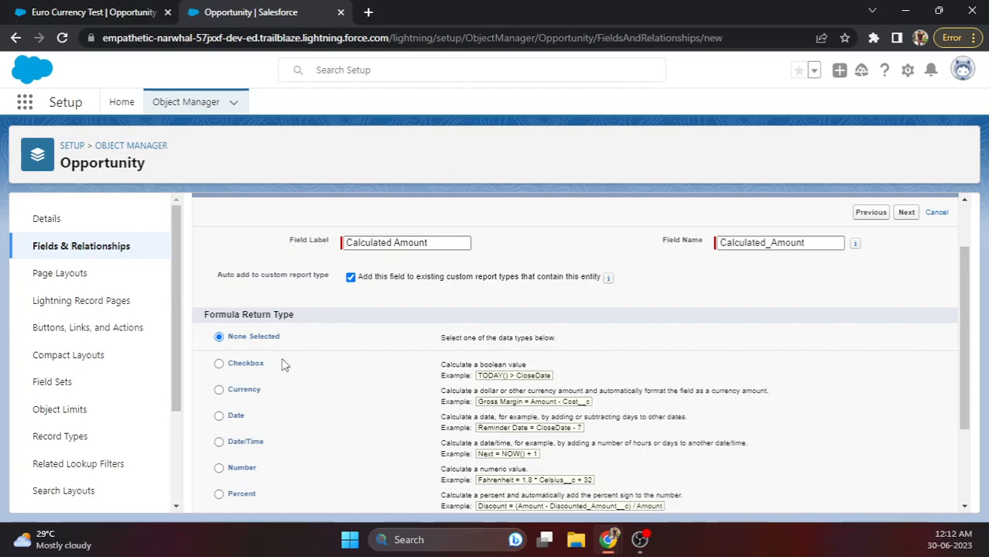
pyautogui.click(219, 389)
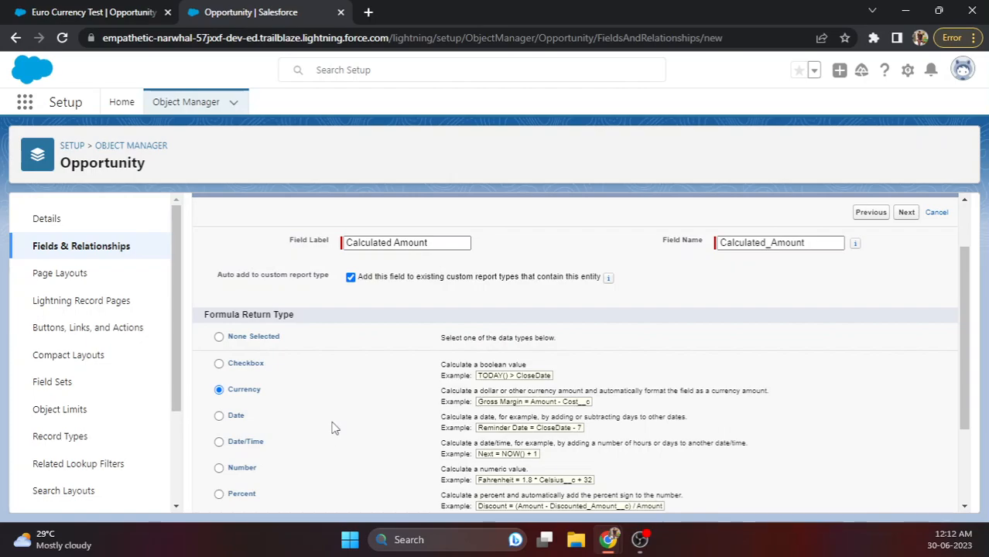
pyautogui.scroll(-1, 340, 429)
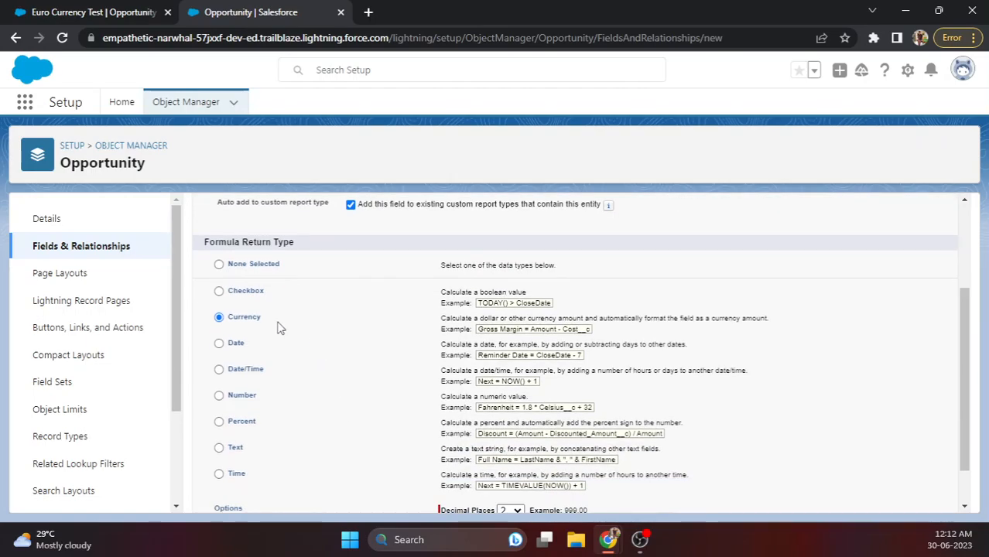
pyautogui.scroll(-1, 377, 401)
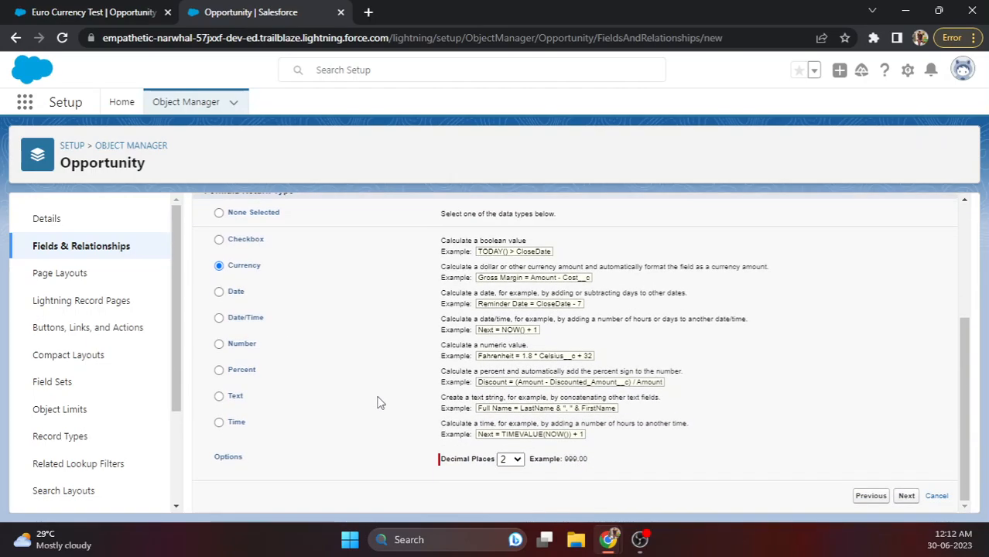
pyautogui.click(905, 497)
# Step: Build the formula Amount * 10 from the Amount merge field and the Multiply operator, and check its syntax
pyautogui.scroll(-2, 394, 378)
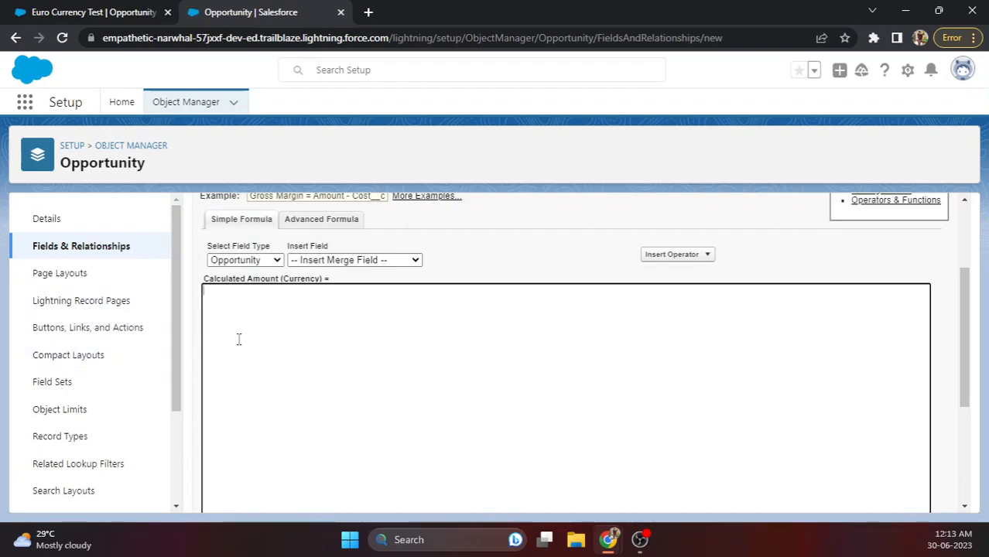
pyautogui.scroll(1, 293, 338)
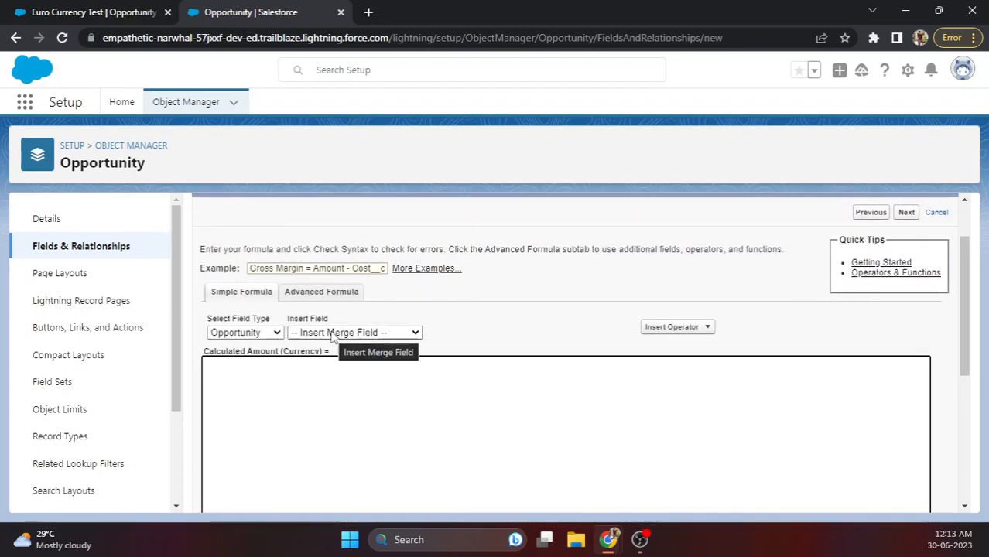
pyautogui.click(333, 332)
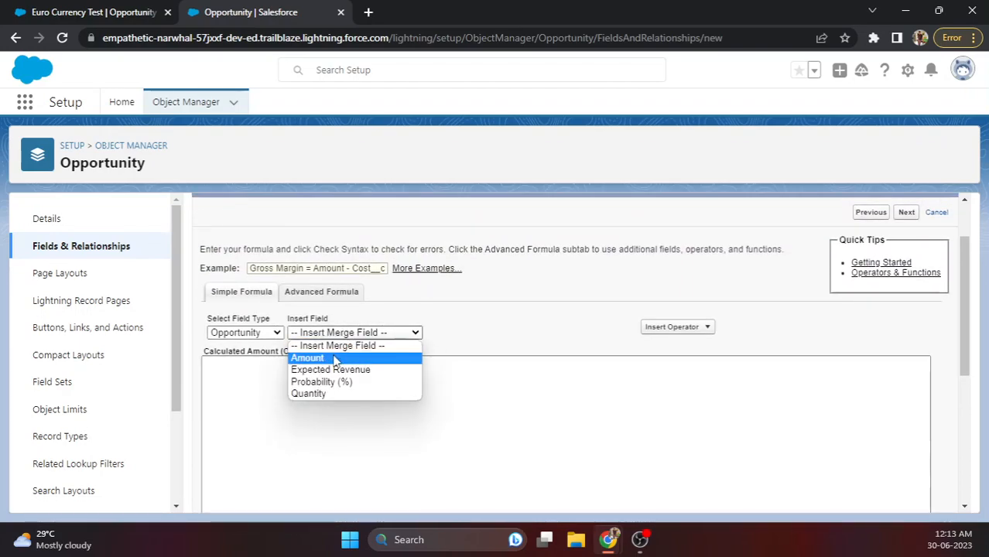
pyautogui.click(334, 358)
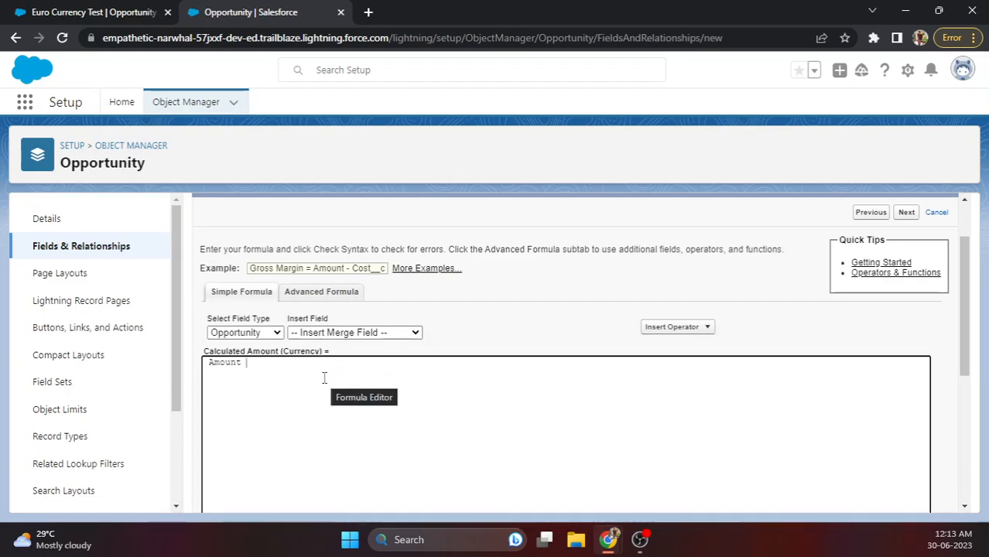
pyautogui.click(672, 328)
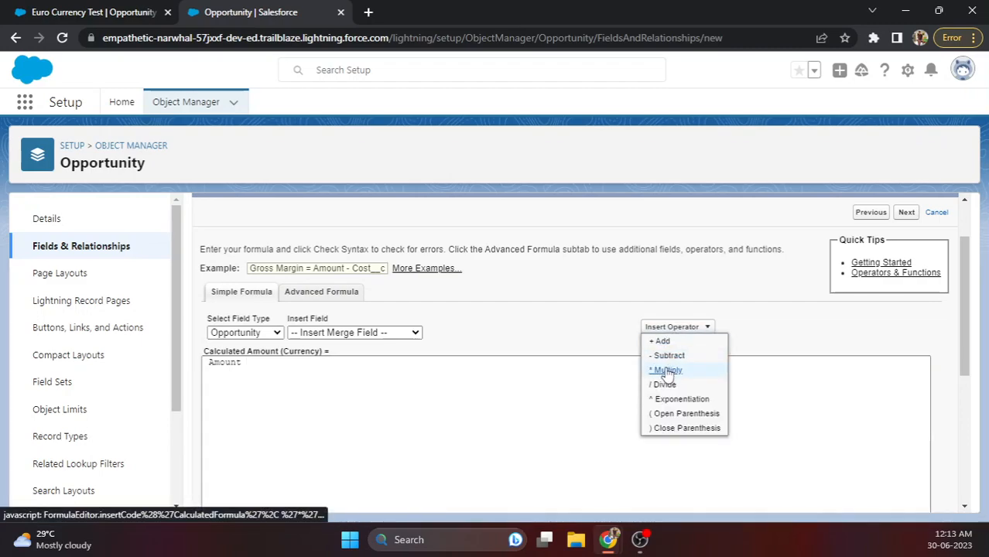
pyautogui.click(667, 369)
pyautogui.write('10')
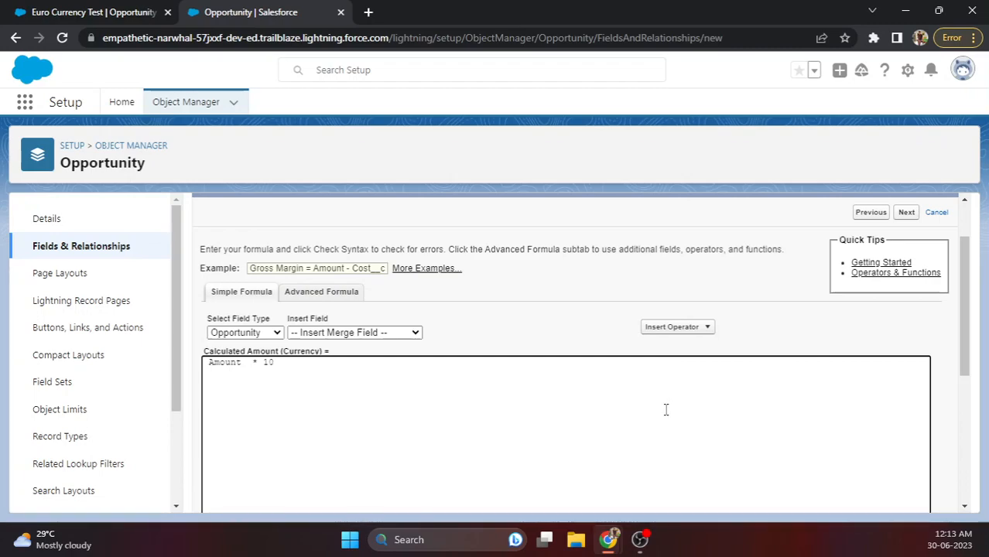
pyautogui.scroll(-2, 541, 430)
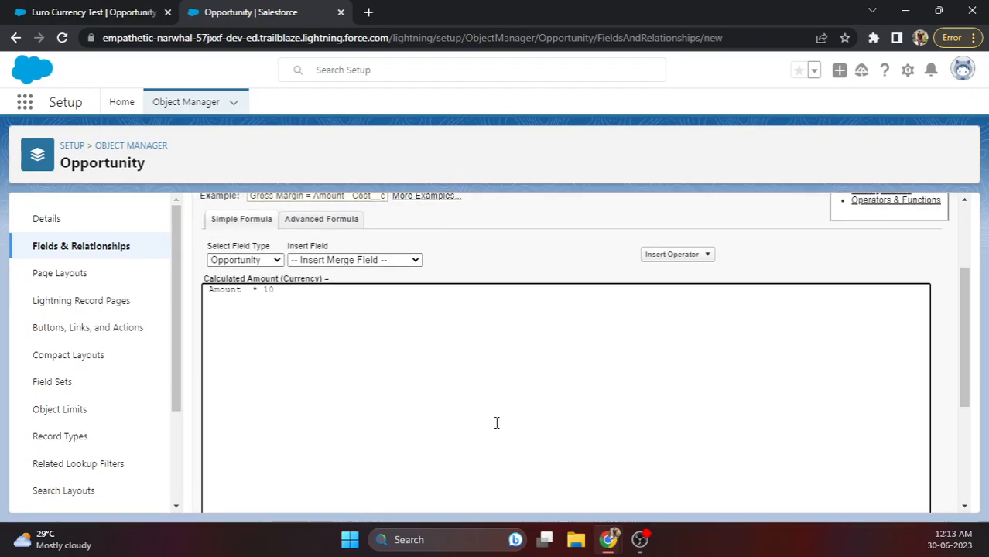
pyautogui.click(239, 502)
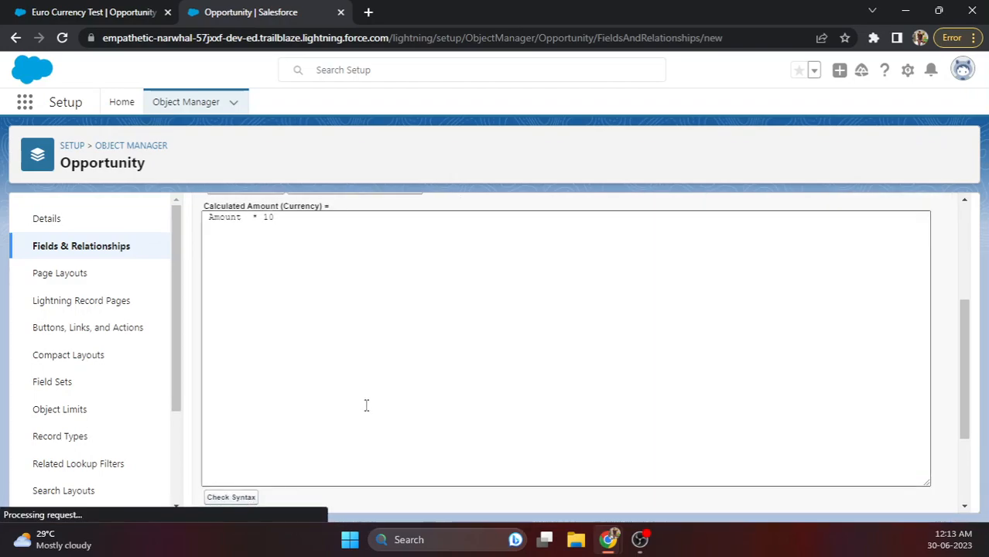
pyautogui.scroll(-3, 410, 435)
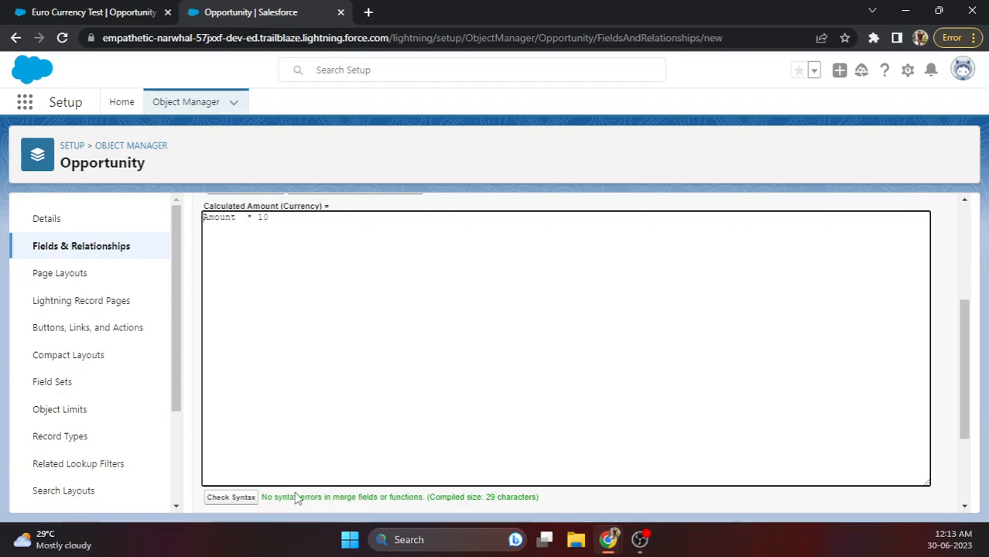
# Step: Insert a plus sign after the multiplication operator in the formula and recheck the syntax
pyautogui.scroll(2, 297, 495)
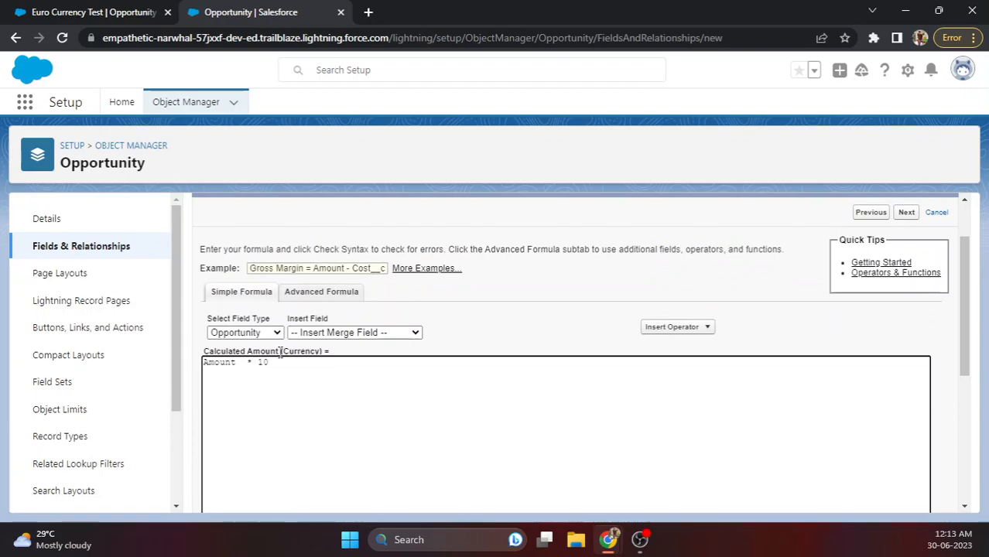
pyautogui.write('+')
pyautogui.scroll(-2, 339, 417)
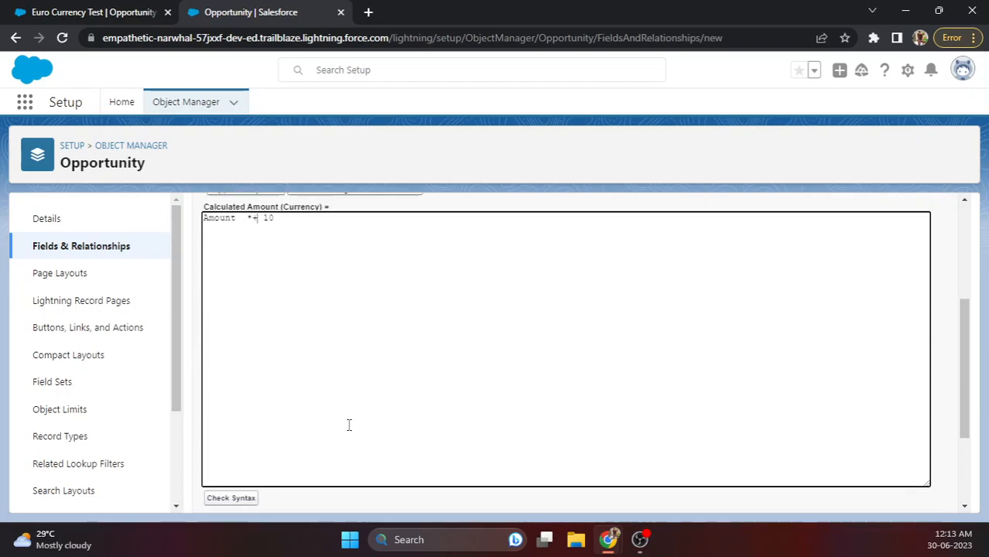
pyautogui.click(246, 496)
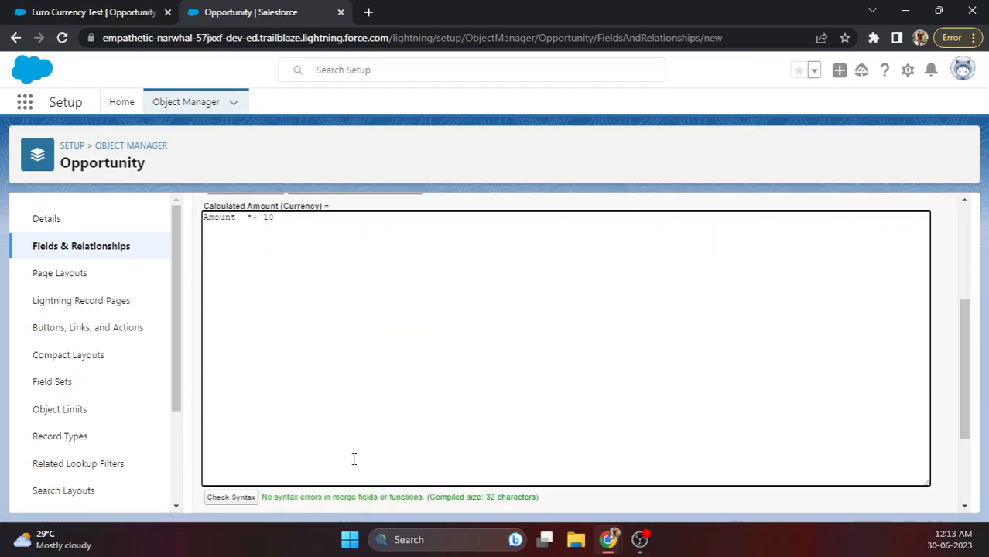
pyautogui.scroll(-1, 356, 472)
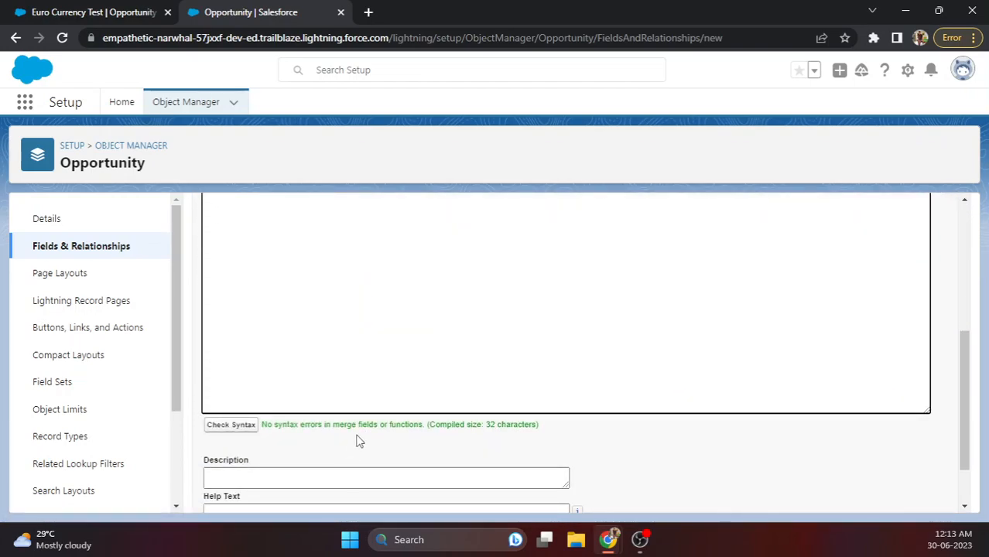
pyautogui.scroll(3, 360, 439)
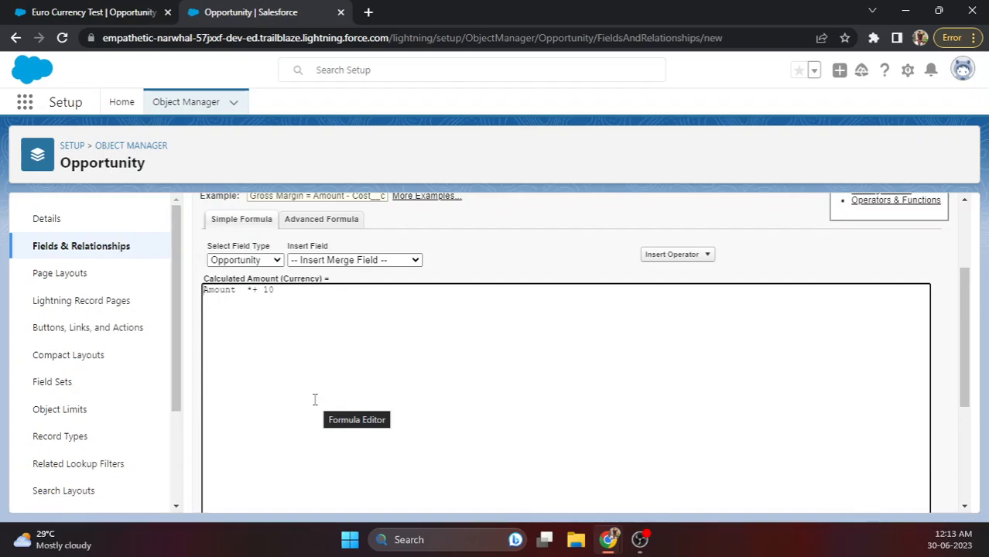
pyautogui.scroll(-5, 317, 398)
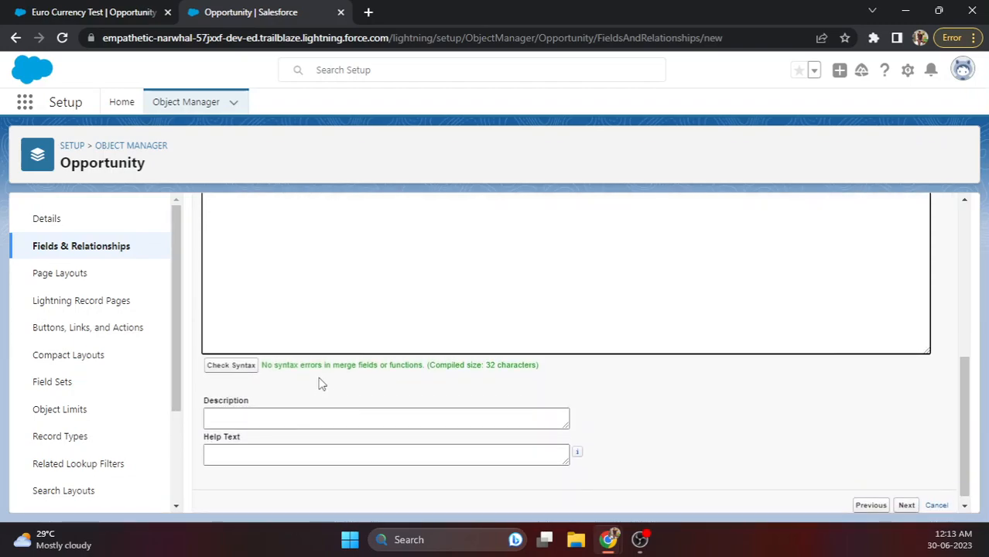
# Step: Insert an equals sign at the start of the formula and check the syntax again
pyautogui.scroll(5, 305, 356)
pyautogui.click(205, 289)
pyautogui.write('=')
pyautogui.scroll(-5, 286, 371)
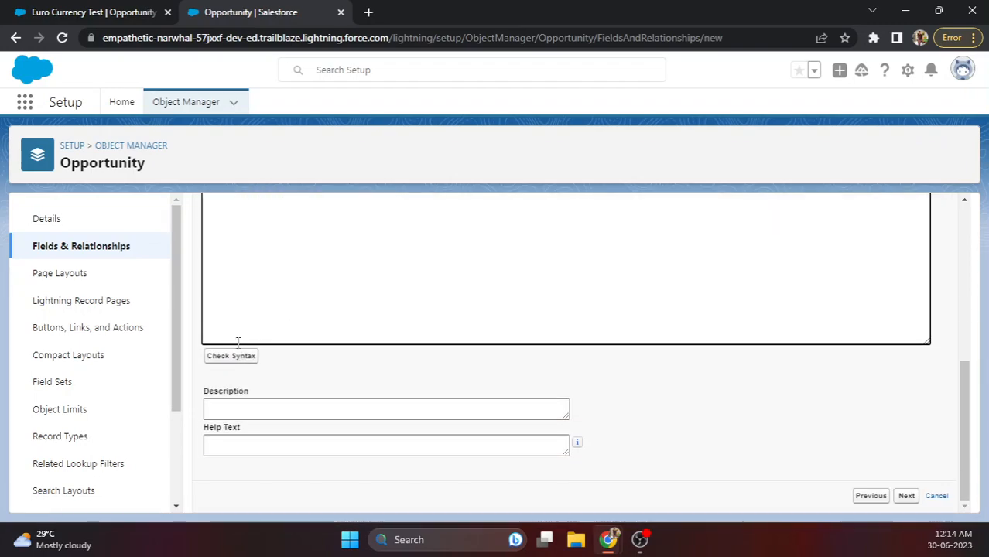
pyautogui.click(249, 355)
pyautogui.scroll(-5, 360, 377)
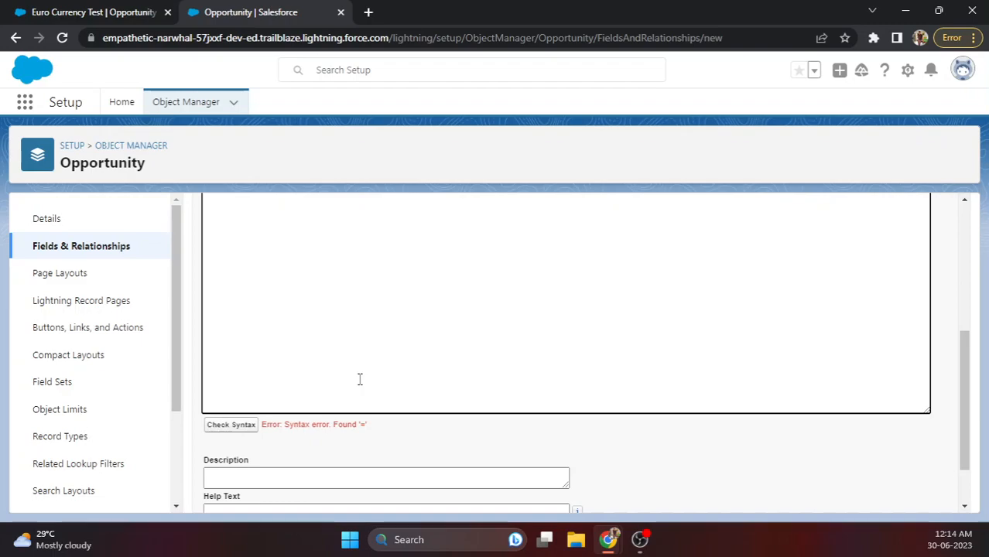
# Step: Remove the leading equals sign and the plus sign so the formula reads Amount * 10, and check its syntax
pyautogui.scroll(3, 359, 379)
pyautogui.click(211, 287)
pyautogui.press('BackSpace')
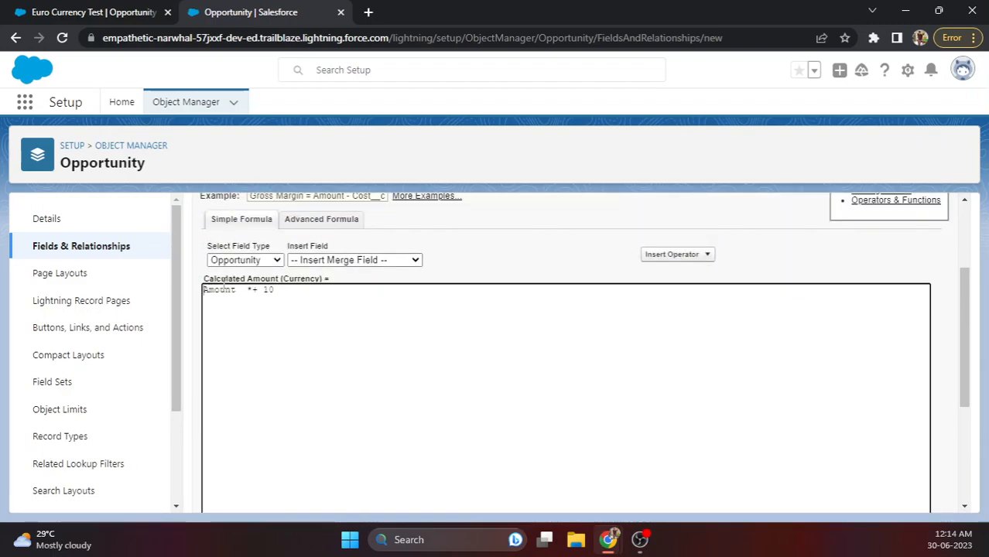
pyautogui.moveTo(338, 280); pyautogui.dragTo(324, 279)
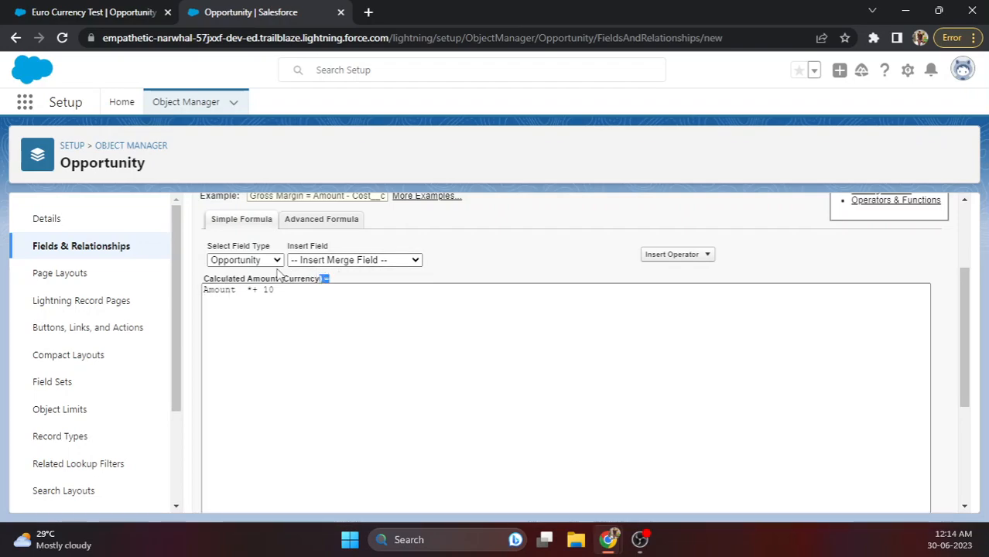
pyautogui.click(225, 301)
pyautogui.moveTo(207, 292); pyautogui.dragTo(272, 302)
pyautogui.click(272, 302)
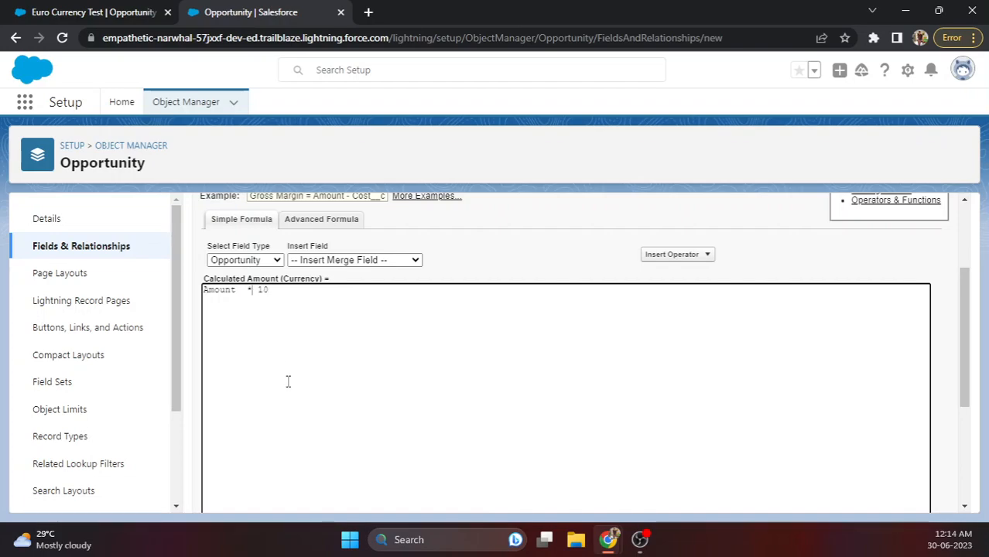
pyautogui.scroll(-5, 290, 387)
pyautogui.click(228, 356)
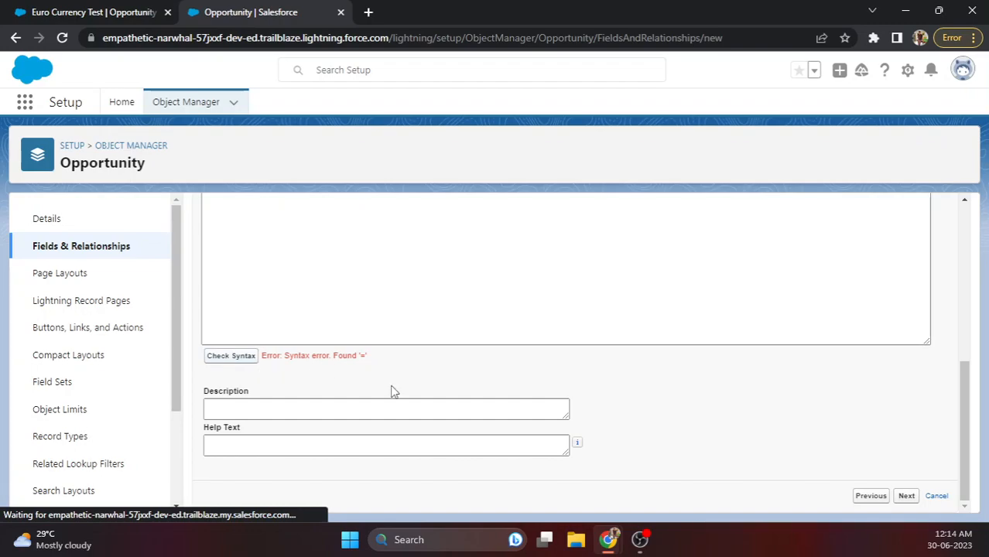
pyautogui.scroll(-5, 389, 387)
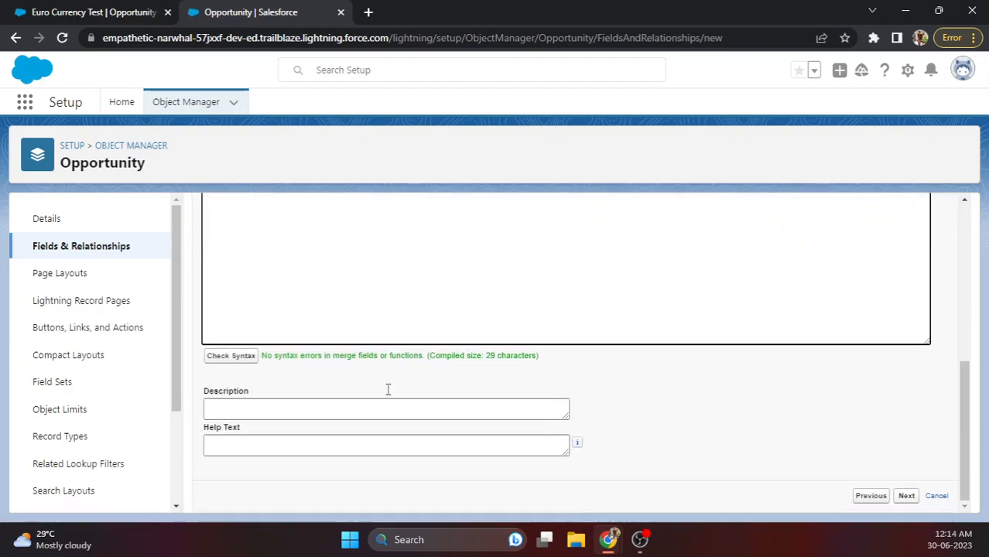
# Step: Enter "It shows calculated amount" as both the field's description and help text, and continue to field-level security
pyautogui.click(272, 407)
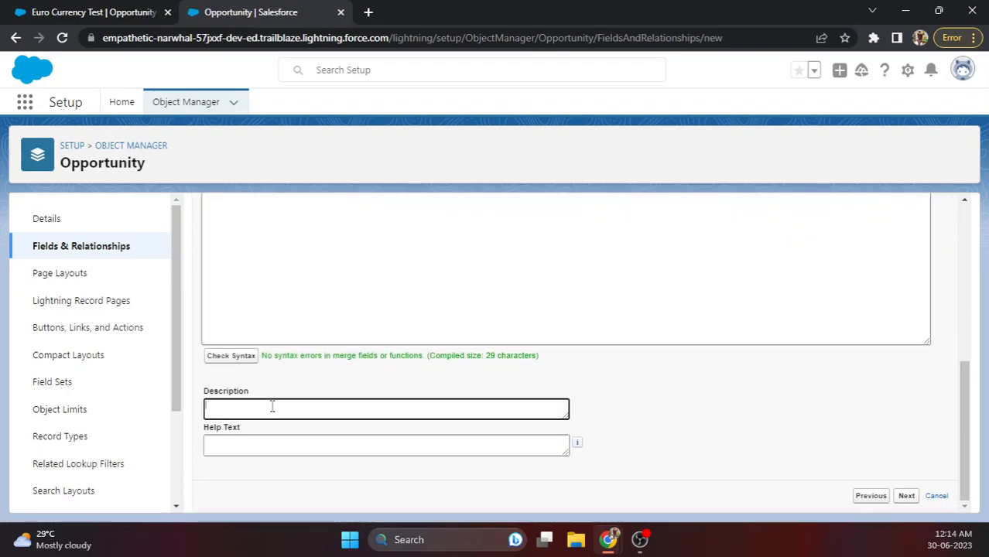
pyautogui.write('It shows ca')
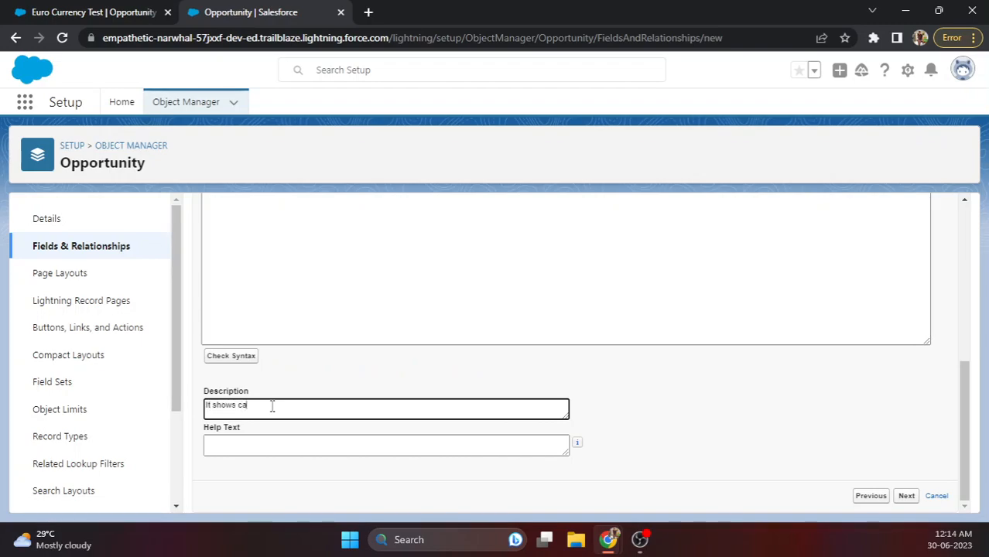
pyautogui.write('lculated amount')
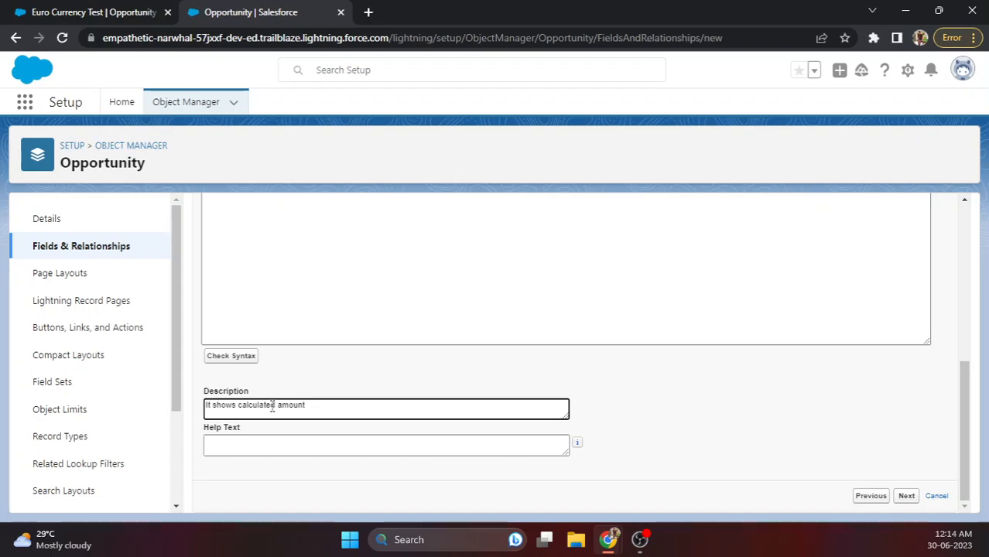
pyautogui.click(270, 444)
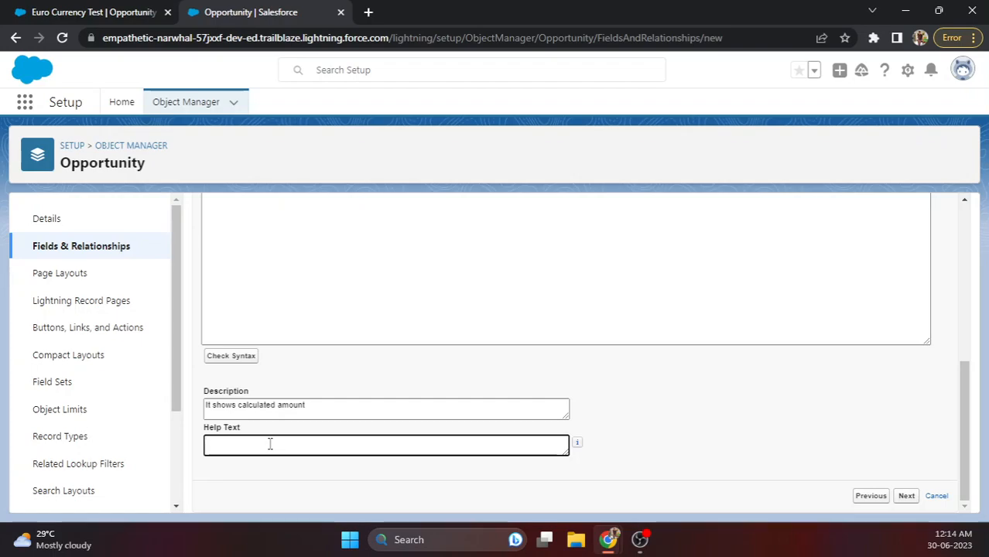
pyautogui.moveTo(322, 409); pyautogui.dragTo(207, 405)
pyautogui.hotkey('ctrl', 'c')
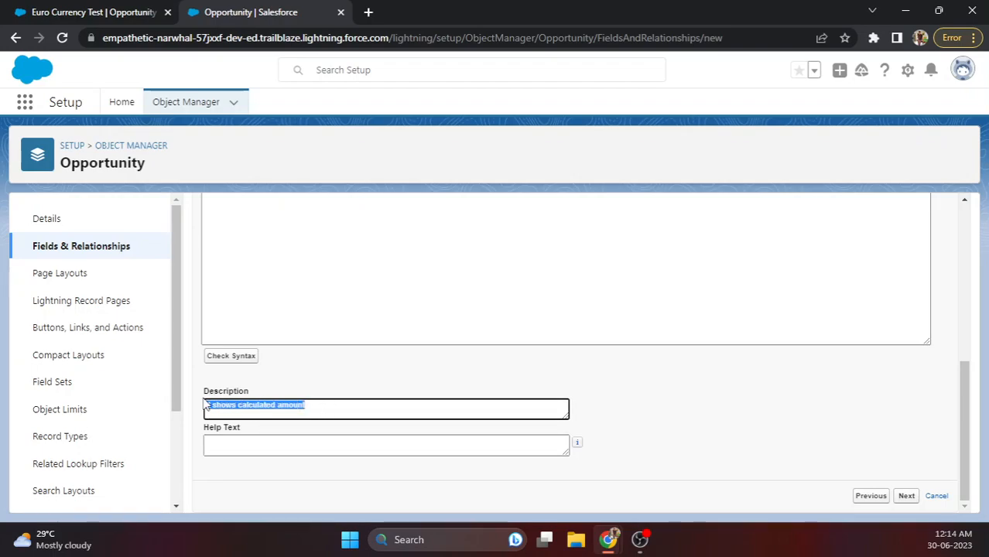
pyautogui.click(256, 439)
pyautogui.hotkey('ctrl', 'v')
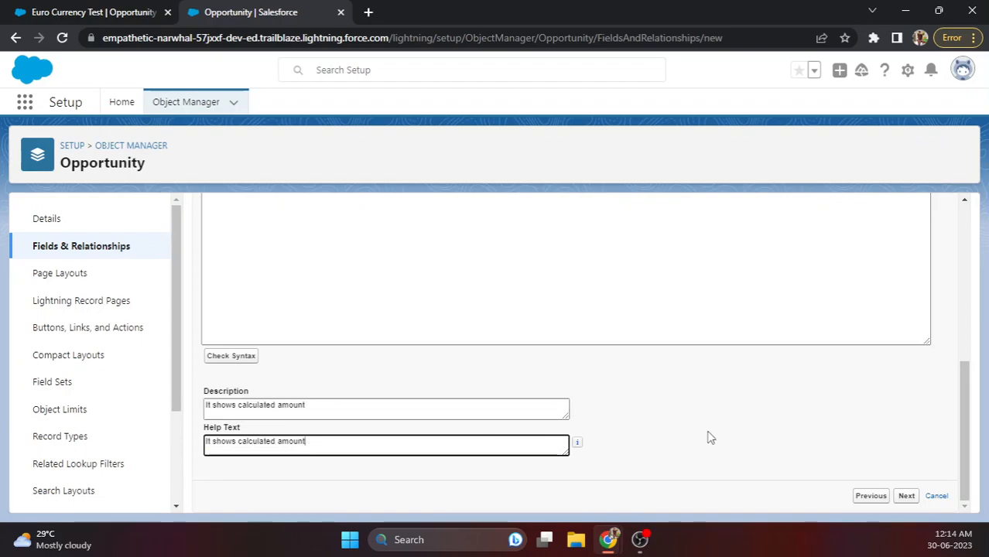
pyautogui.click(907, 498)
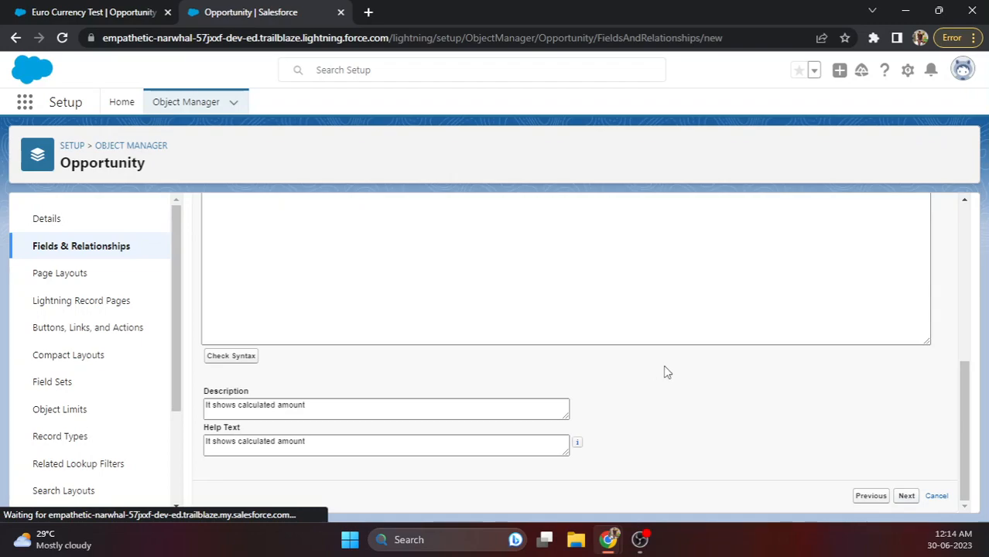
# Step: Make the Calculated Amount field visible to all profiles
pyautogui.scroll(-1, 535, 348)
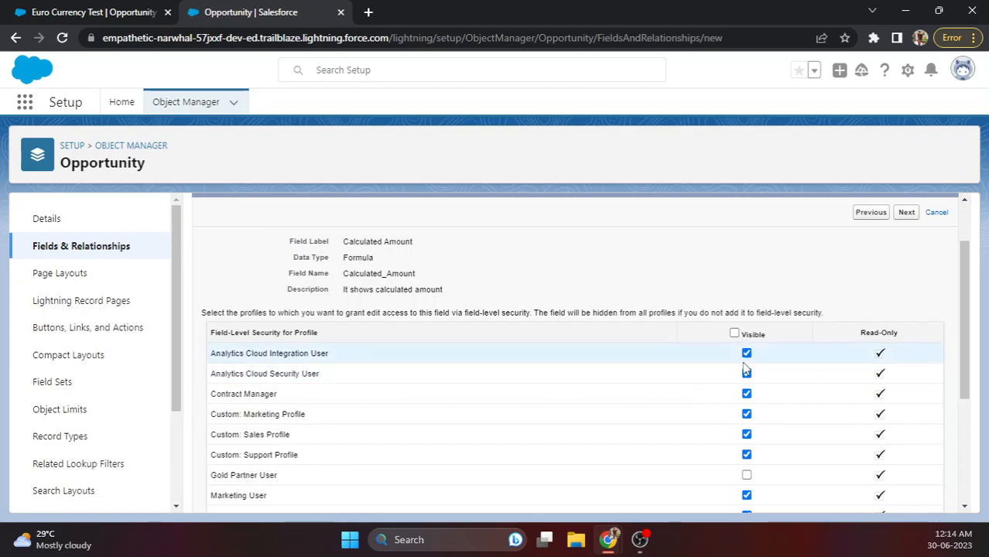
pyautogui.scroll(-3, 743, 373)
pyautogui.scroll(4, 742, 373)
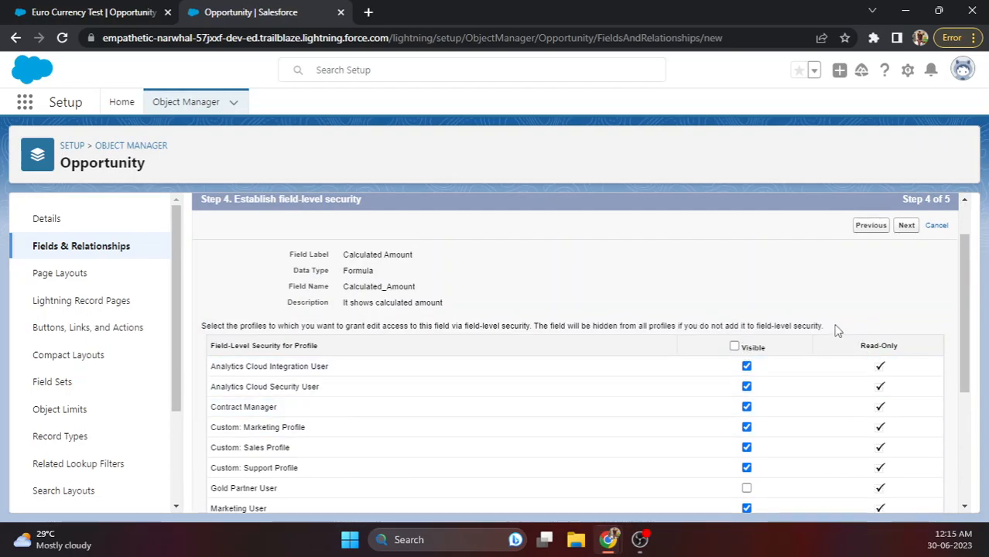
pyautogui.scroll(1, 834, 331)
pyautogui.scroll(-3, 851, 333)
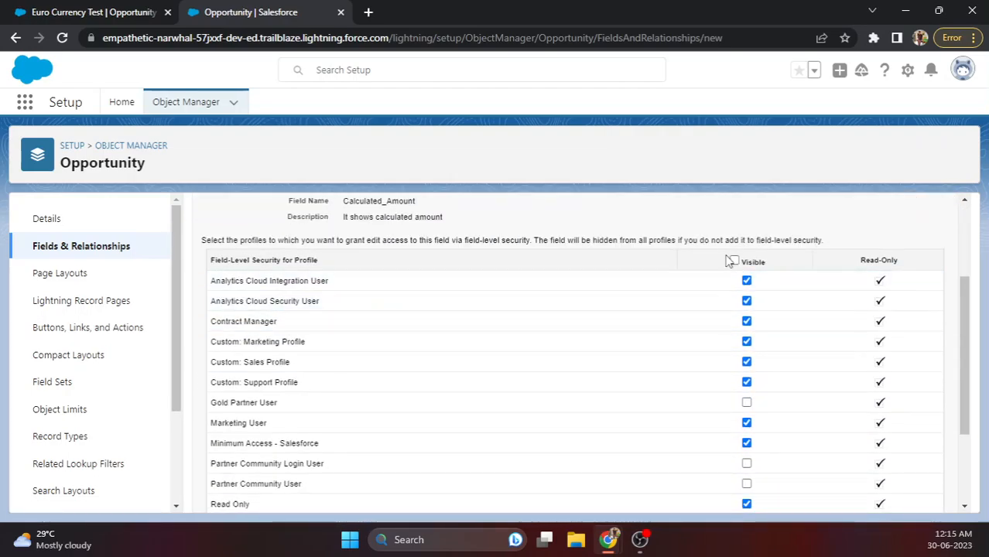
pyautogui.click(731, 261)
pyautogui.scroll(-2, 813, 333)
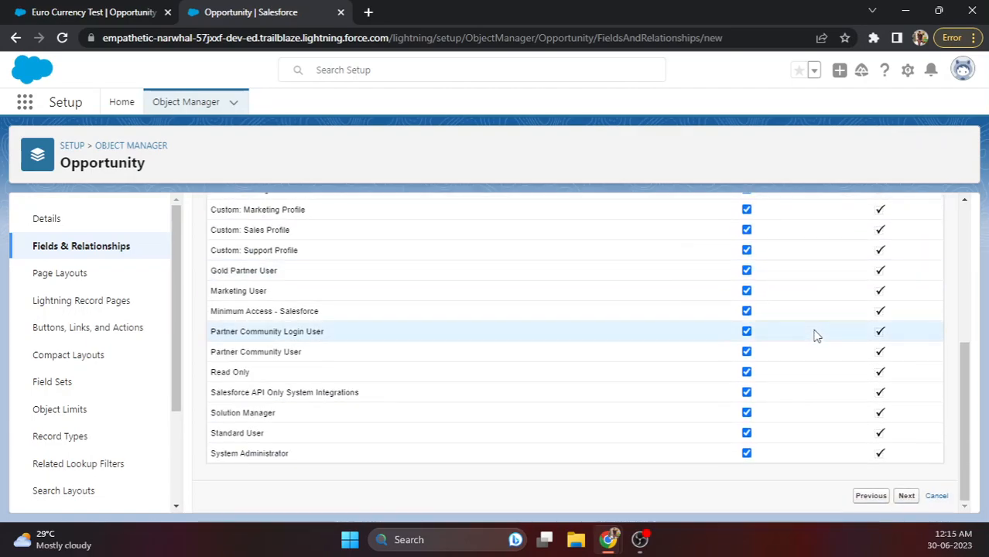
pyautogui.scroll(2, 851, 260)
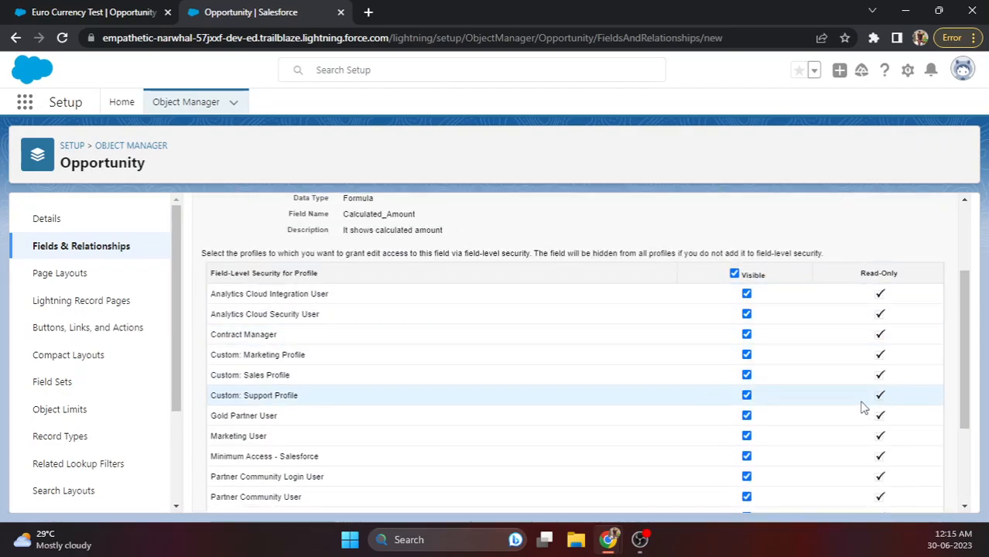
pyautogui.scroll(3, 851, 389)
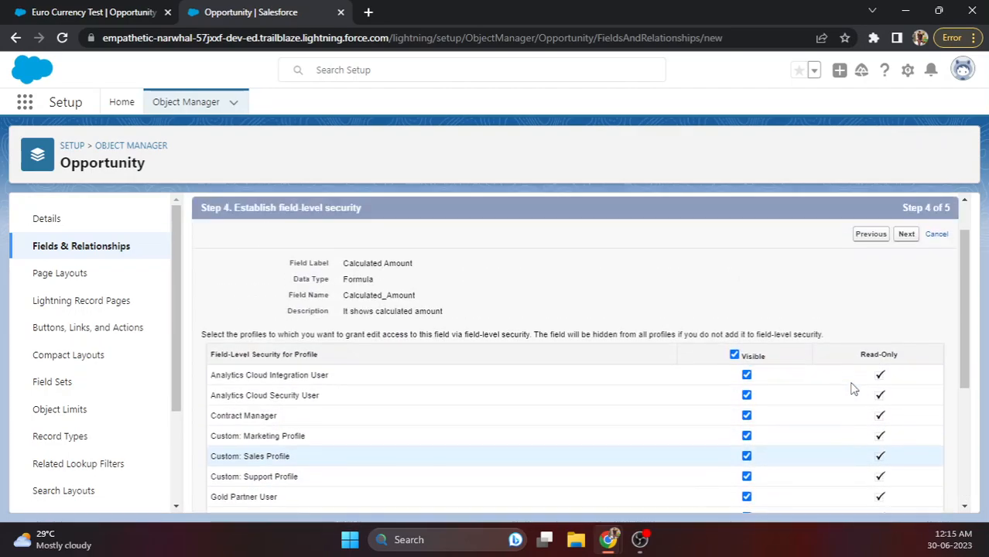
# Step: Continue to the page layout assignment and save the field with all four Opportunity layouts selected
pyautogui.click(906, 285)
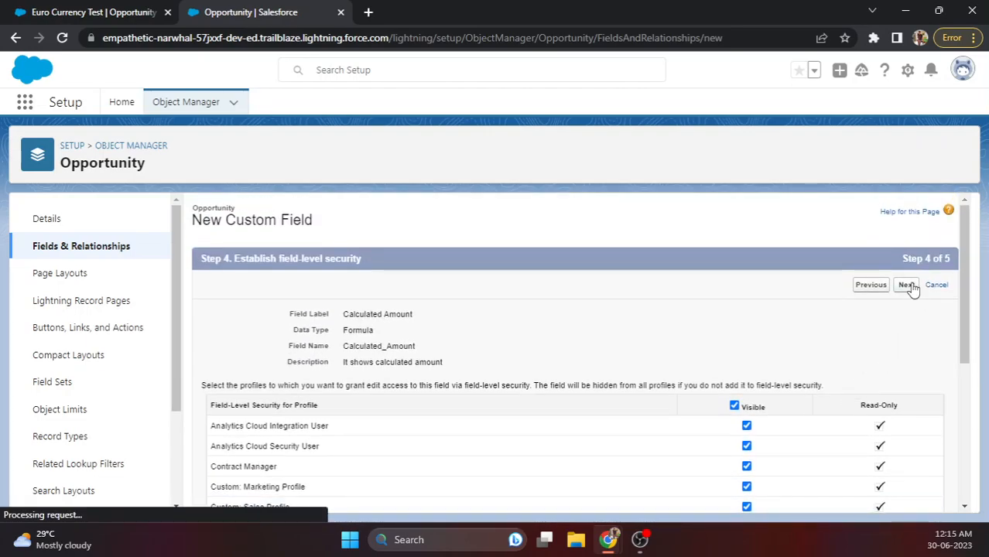
pyautogui.scroll(-1, 607, 340)
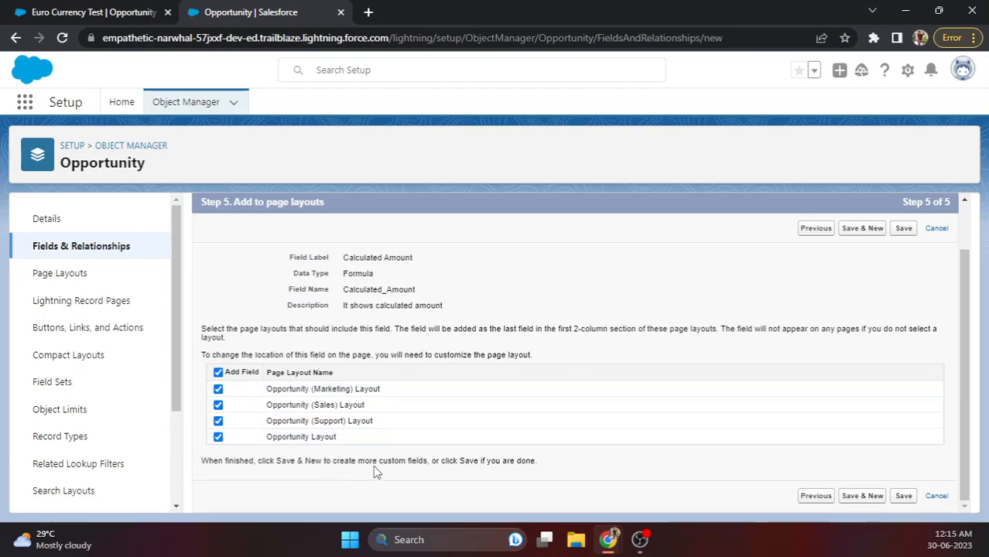
pyautogui.click(903, 497)
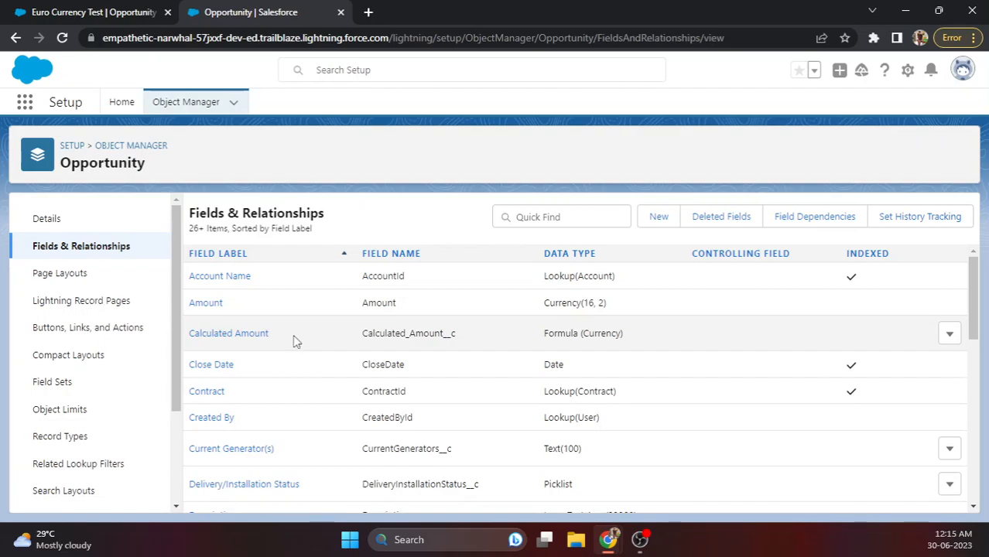
# Step: Open the Euro Currency Test opportunity's record page in Lightning App Builder and permanently dismiss the walkthrough tip and close the Important Changes notice
pyautogui.click(98, 14)
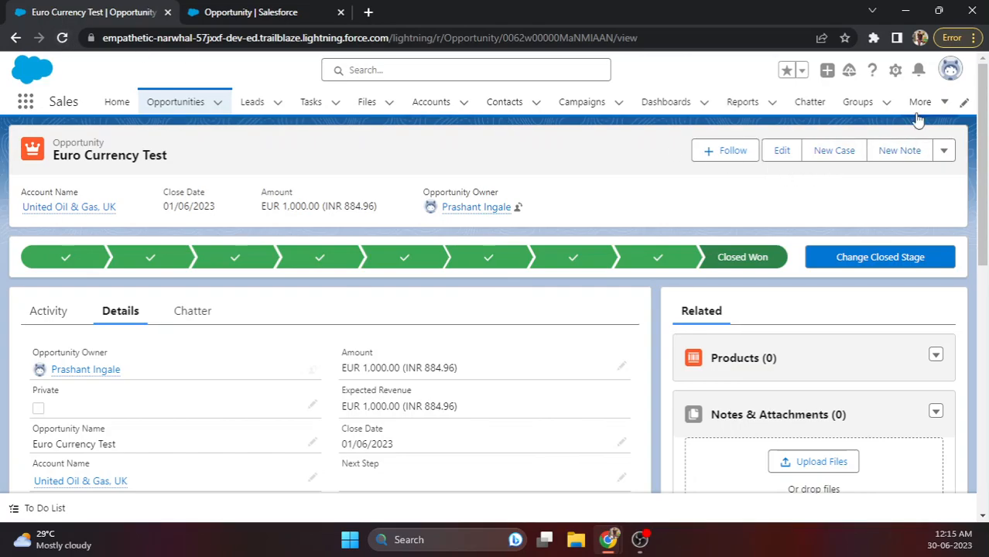
pyautogui.click(895, 70)
pyautogui.click(826, 236)
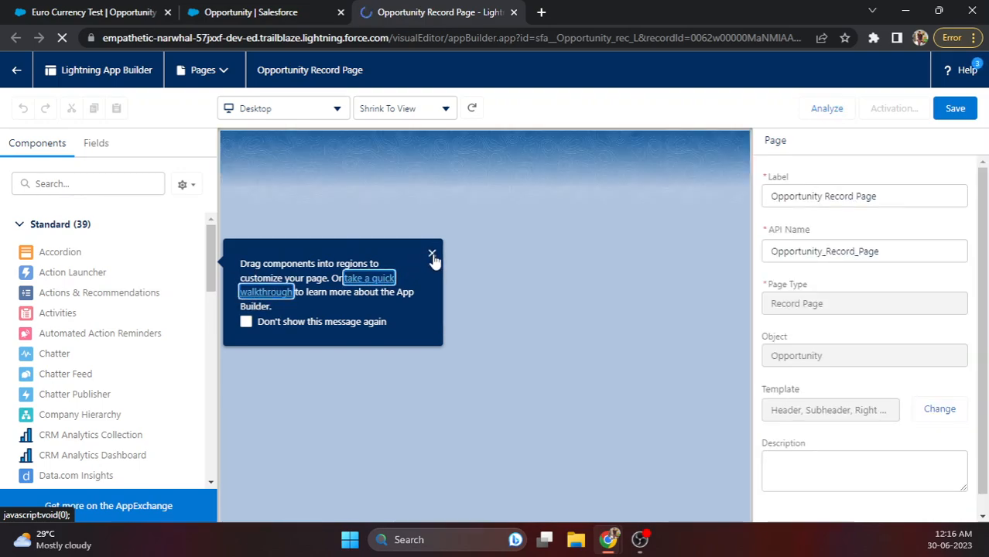
pyautogui.click(246, 321)
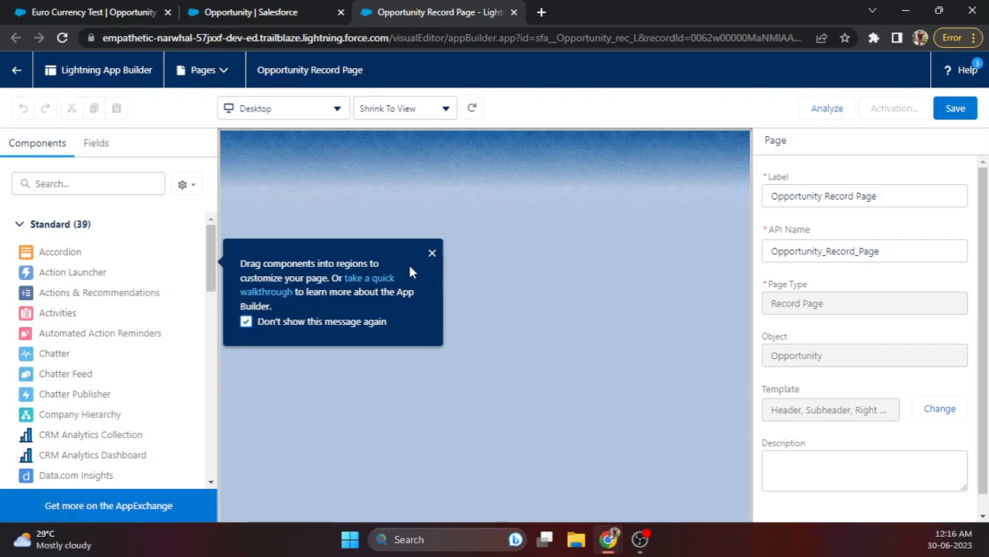
pyautogui.click(432, 255)
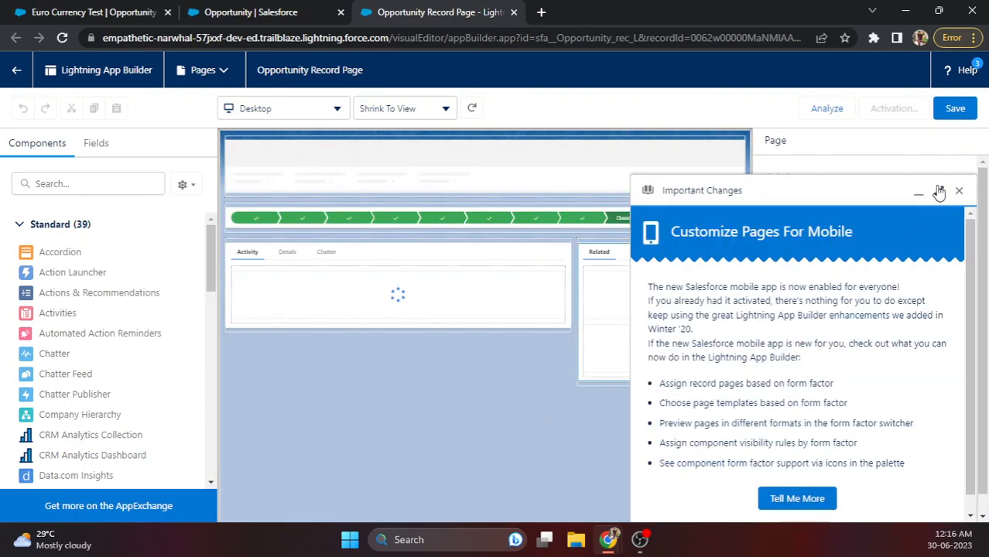
pyautogui.click(958, 192)
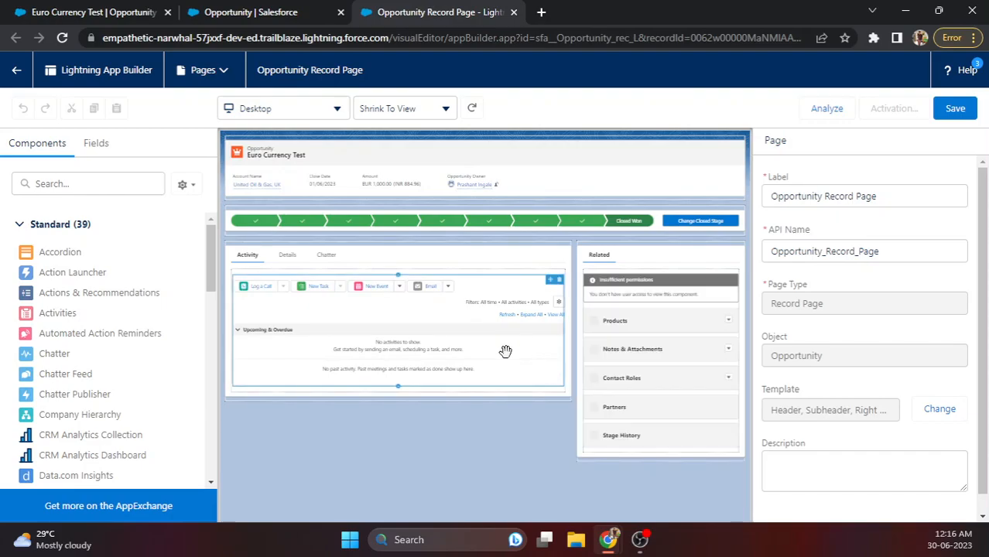
# Step: Select the Record Detail component under Details and start its Dynamic Forms upgrade, proceeding to the source layout selection
pyautogui.click(287, 257)
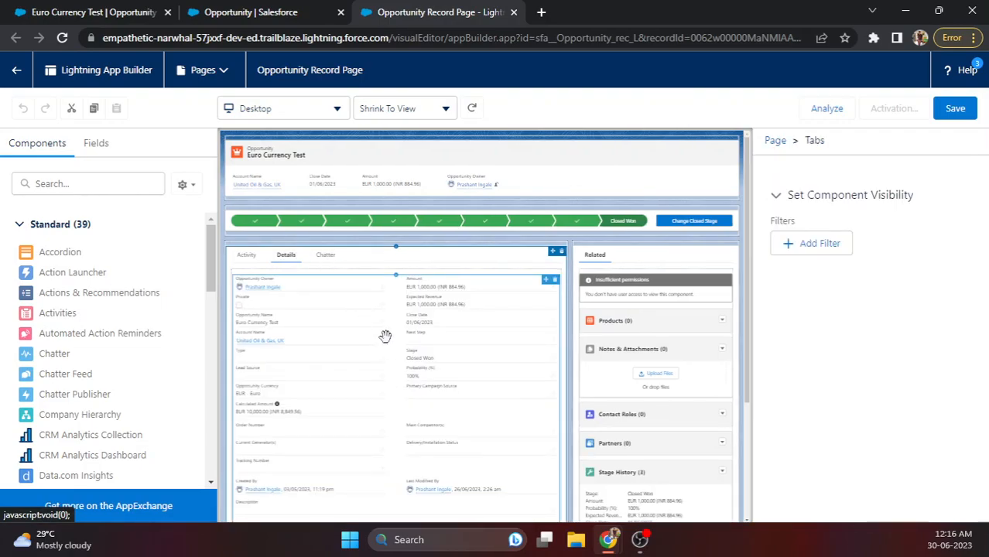
pyautogui.click(380, 338)
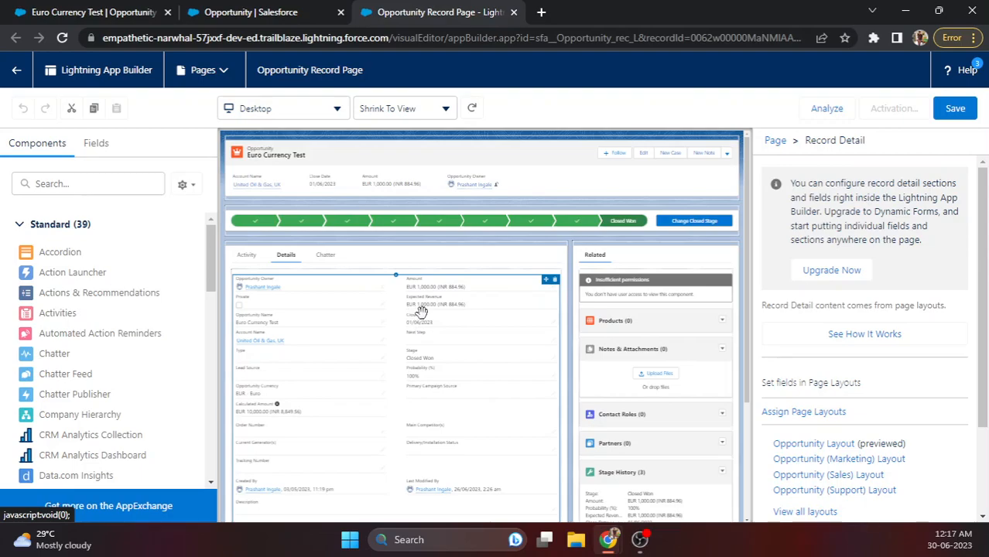
pyautogui.click(846, 272)
pyautogui.scroll(-2, 489, 352)
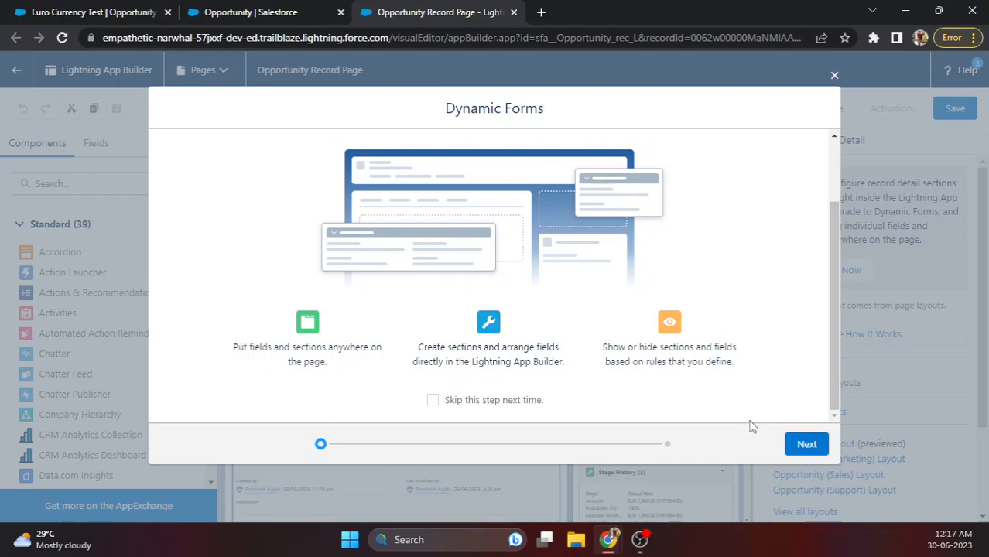
pyautogui.click(802, 443)
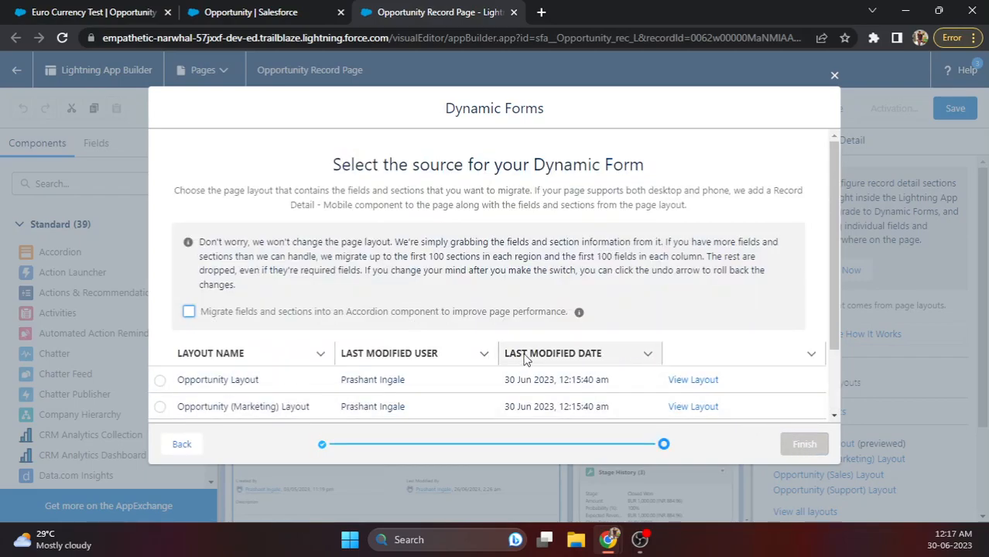
# Step: Choose Opportunity Layout as the Dynamic Form's source and finish the migration
pyautogui.scroll(-2, 476, 349)
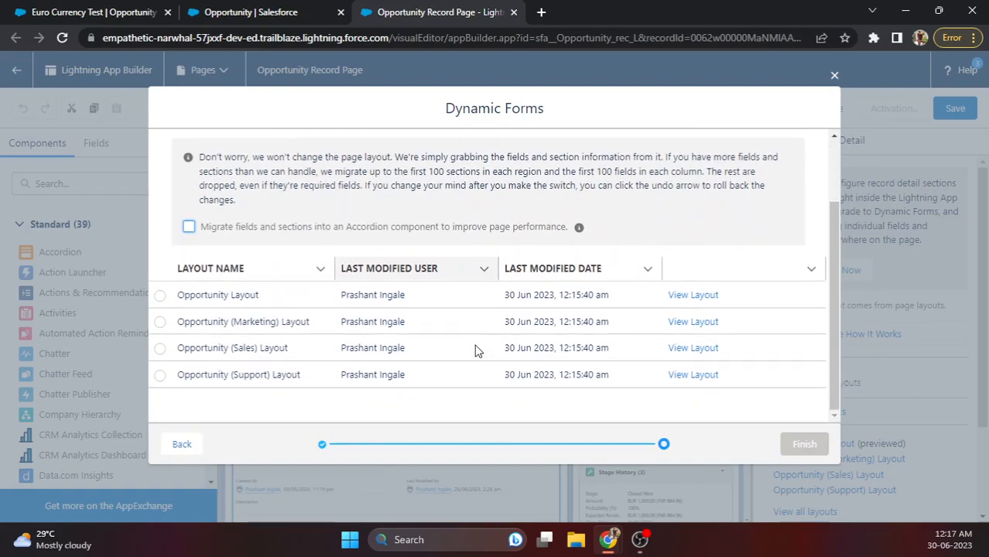
pyautogui.click(160, 295)
pyautogui.click(159, 321)
pyautogui.click(160, 348)
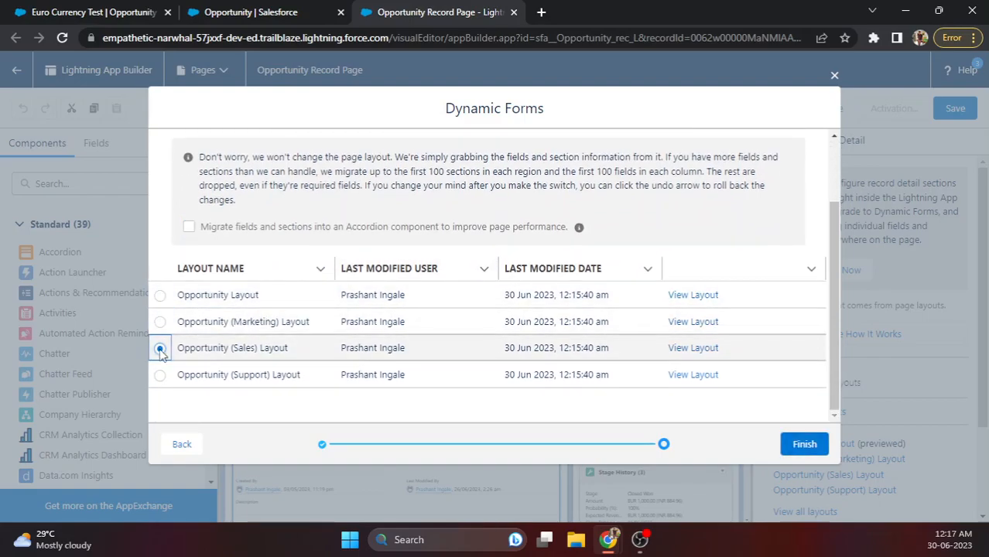
pyautogui.click(159, 374)
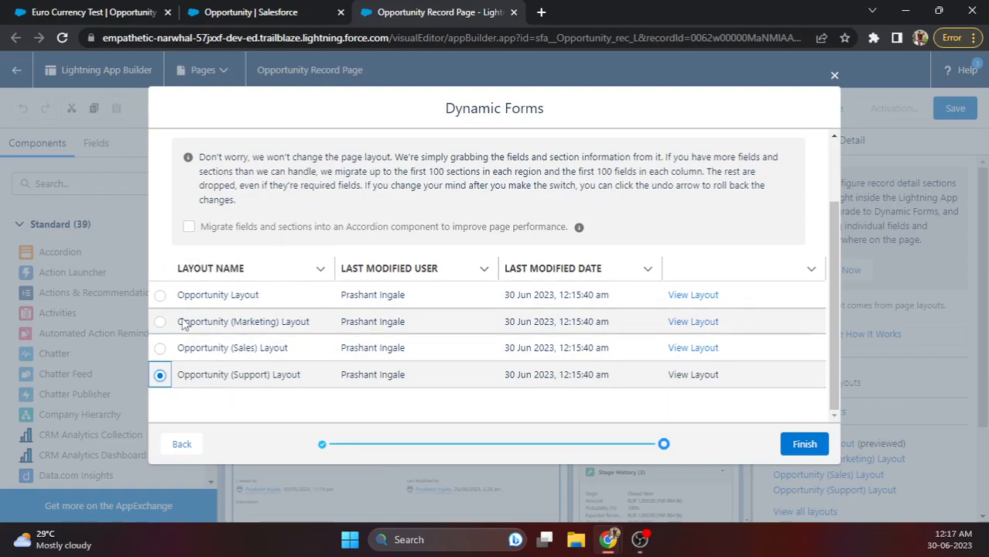
pyautogui.click(159, 295)
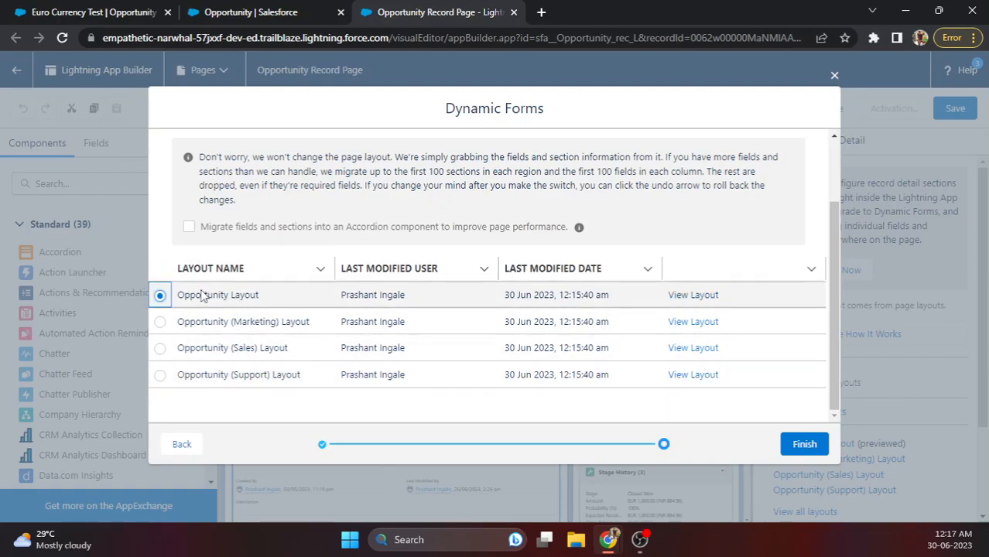
pyautogui.click(803, 441)
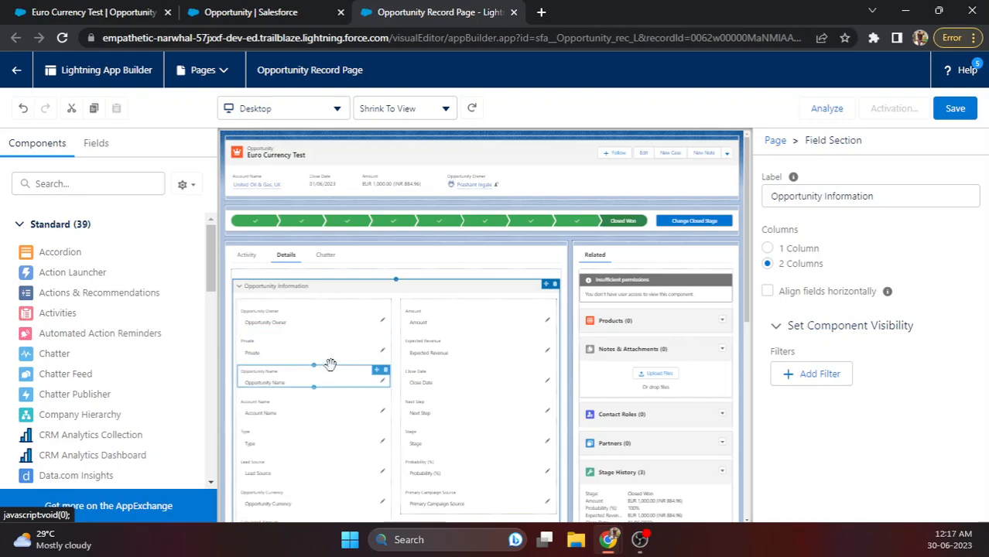
# Step: Review the migrated fields in the Opportunity Information section, including Calculated Amount
pyautogui.scroll(-1, 335, 368)
pyautogui.scroll(-1, 335, 367)
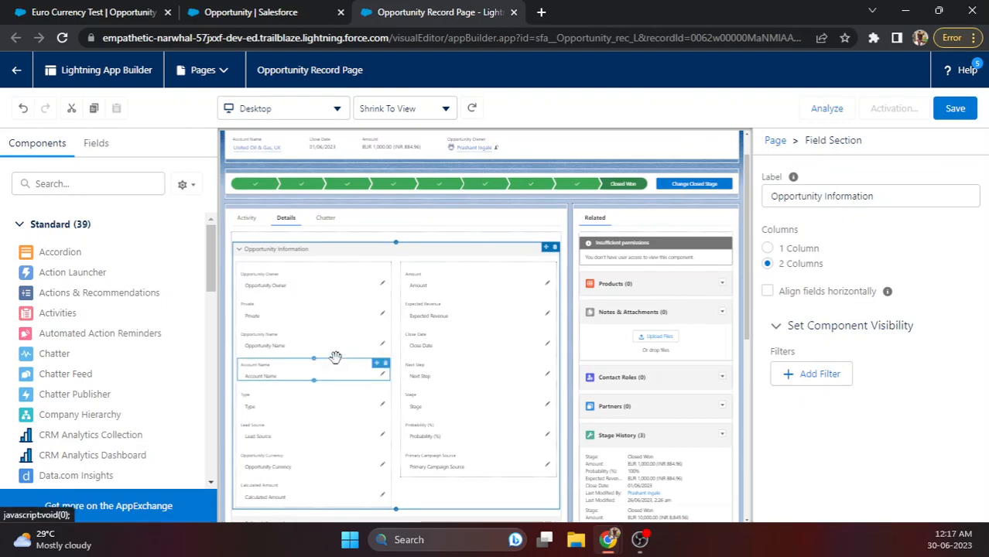
pyautogui.scroll(-3, 335, 356)
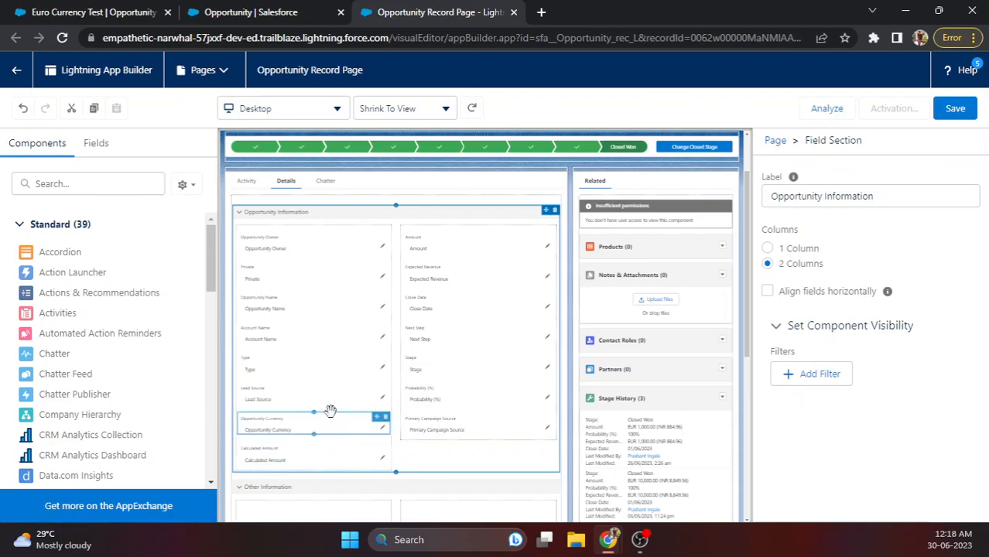
# Step: Return to the Euro Currency Test opportunity record, reload it and show its details
pyautogui.click(83, 10)
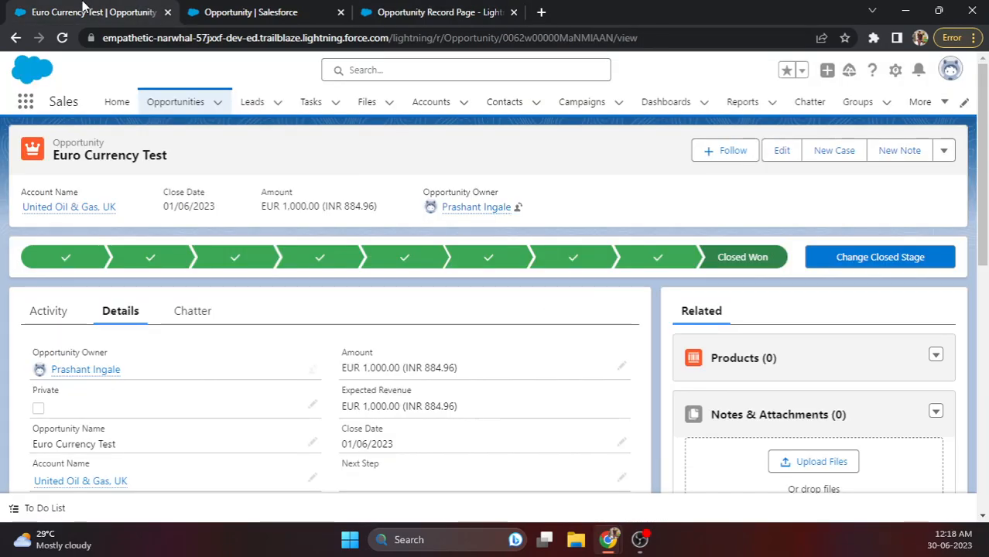
pyautogui.click(62, 38)
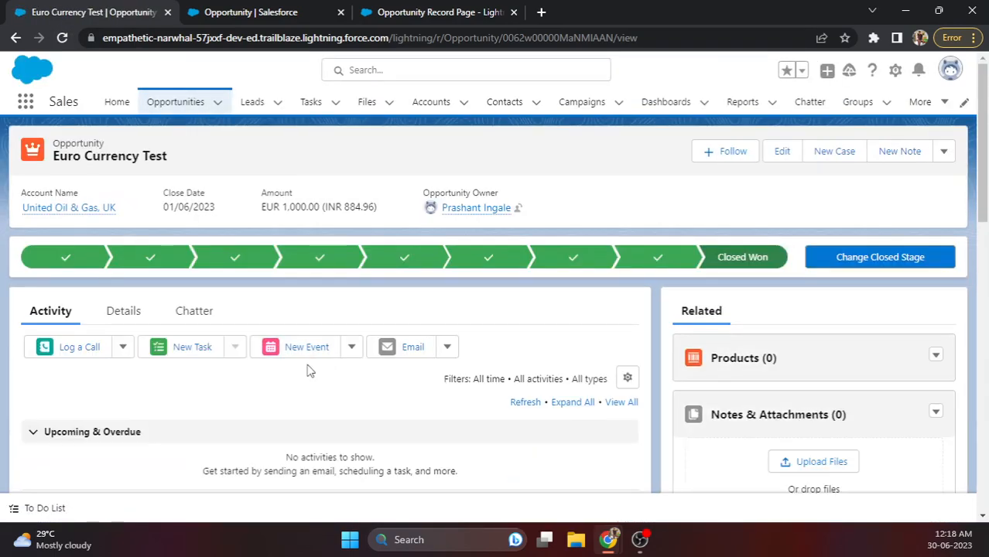
pyautogui.scroll(-1, 232, 325)
pyautogui.click(116, 239)
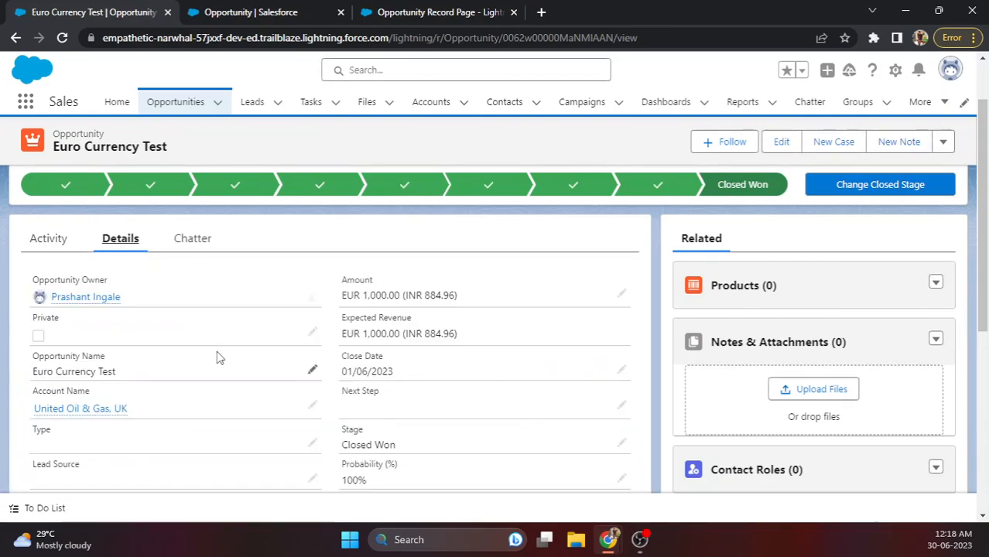
# Step: Examine the Calculated Amount field's euro value and INR conversion on the opportunity and compare them with the Amount field
pyautogui.scroll(-4, 218, 355)
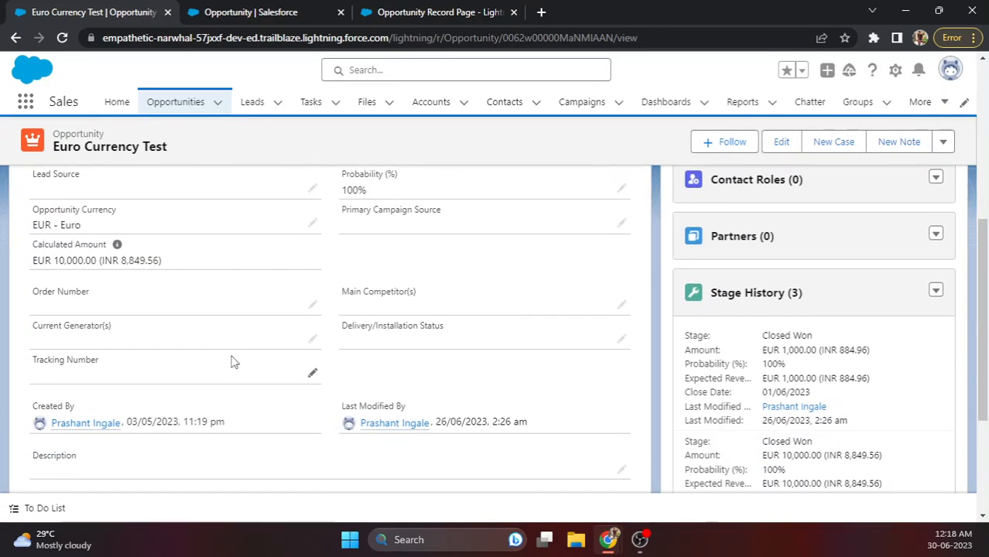
pyautogui.scroll(-1, 234, 362)
pyautogui.scroll(2, 232, 357)
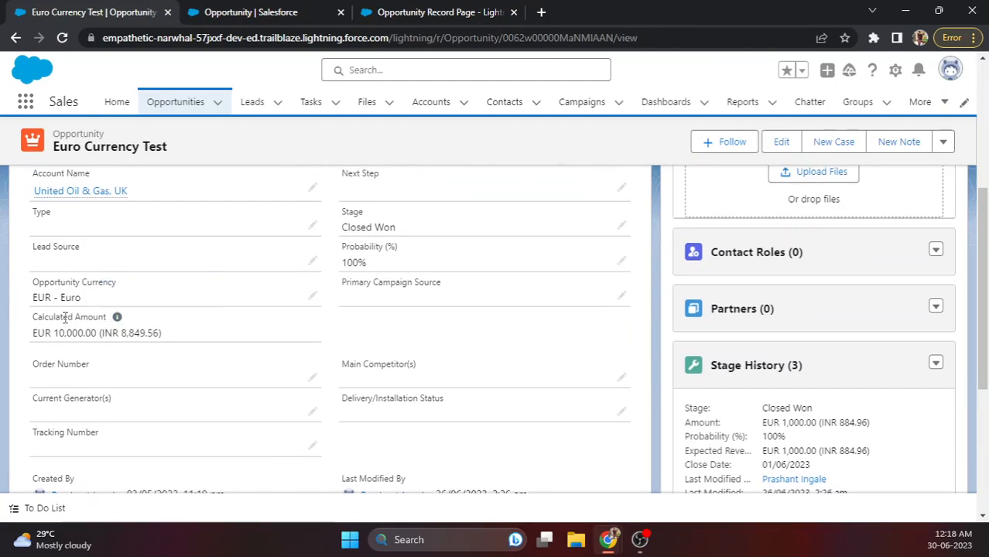
pyautogui.scroll(2, 147, 332)
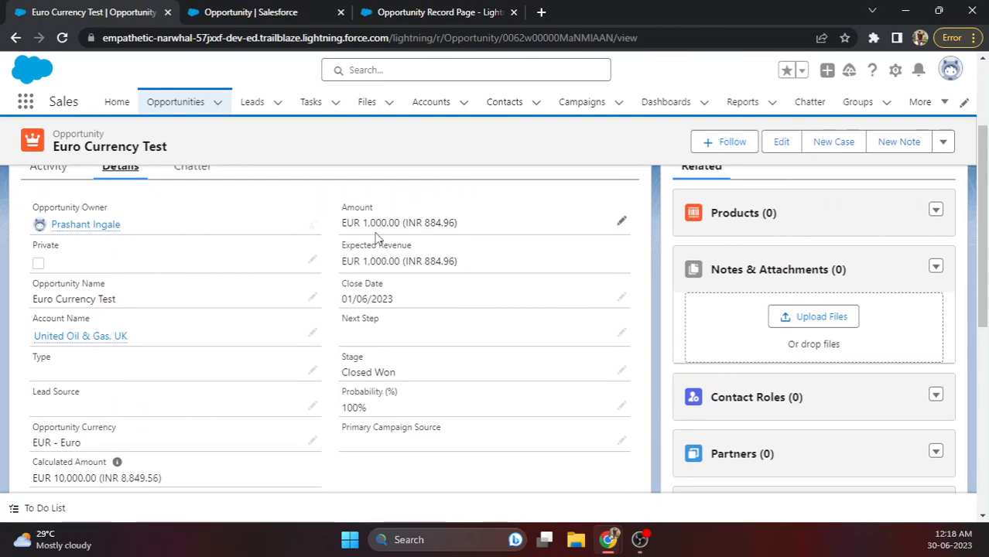
pyautogui.scroll(-1, 374, 224)
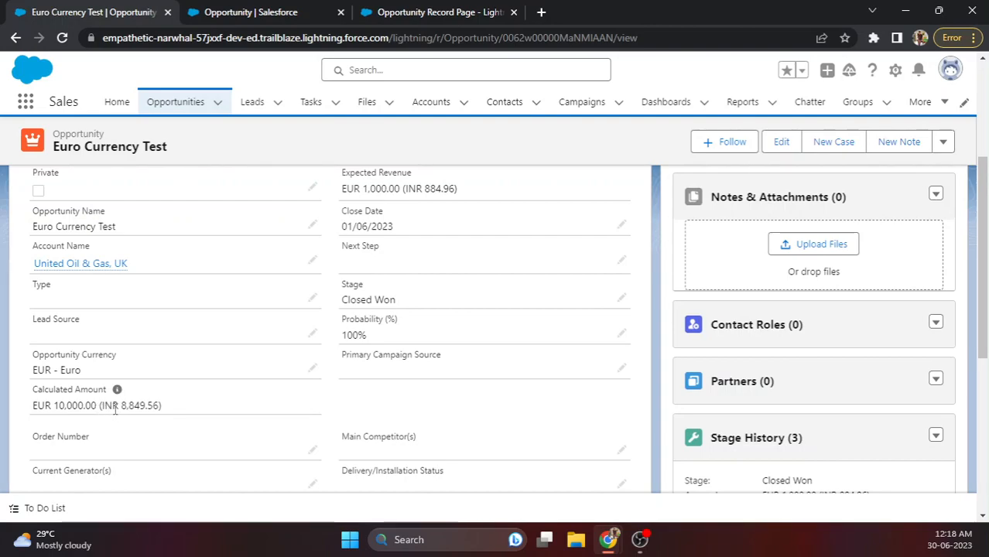
pyautogui.moveTo(120, 407); pyautogui.dragTo(161, 407)
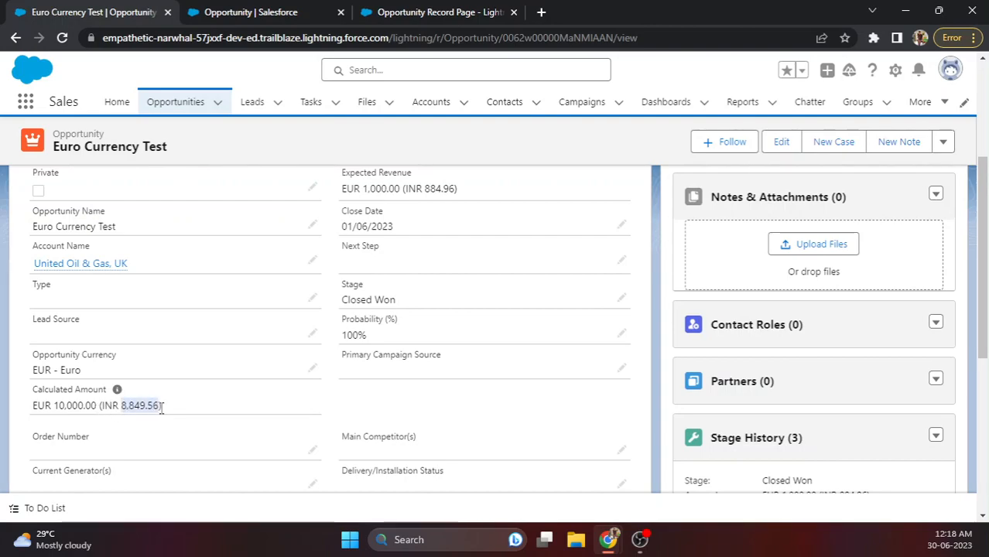
pyautogui.click(85, 403)
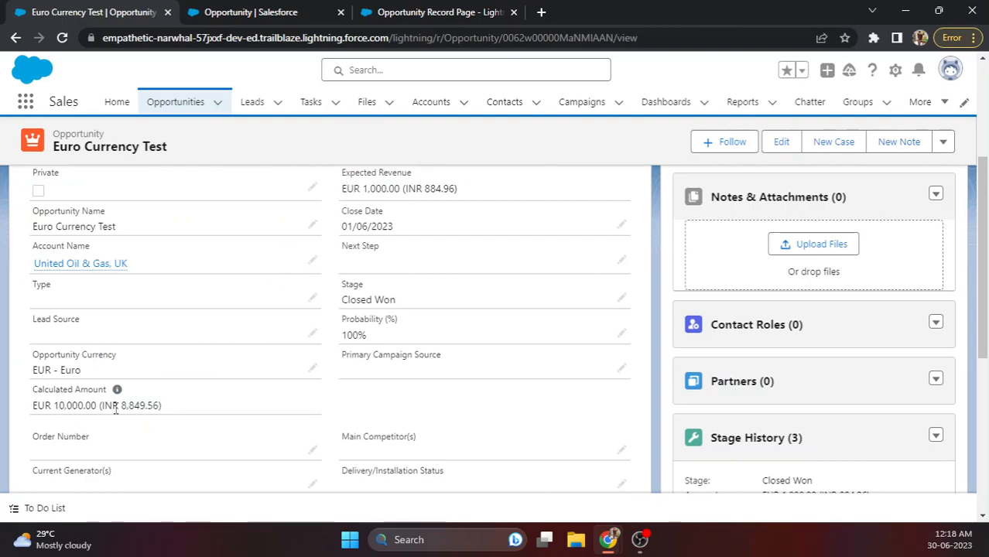
pyautogui.scroll(3, 274, 400)
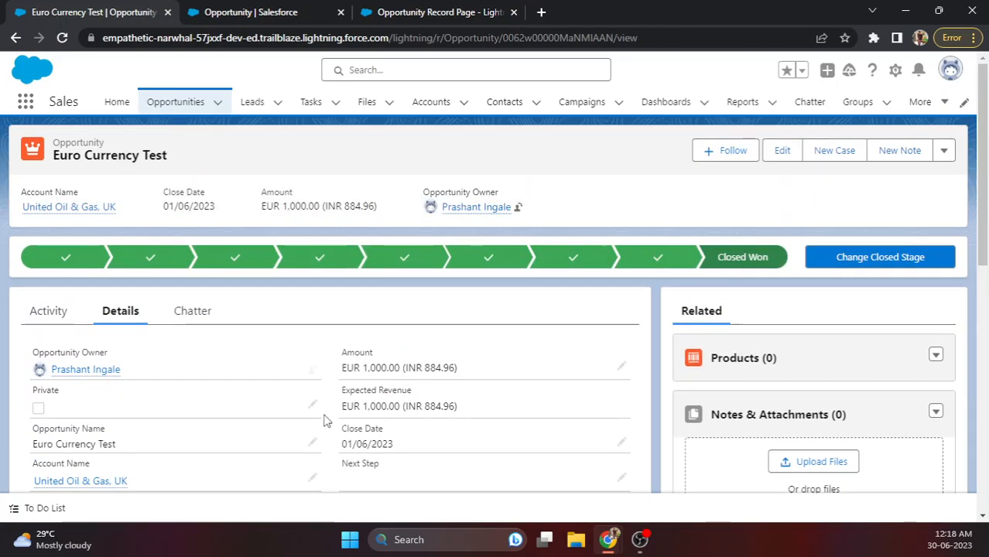